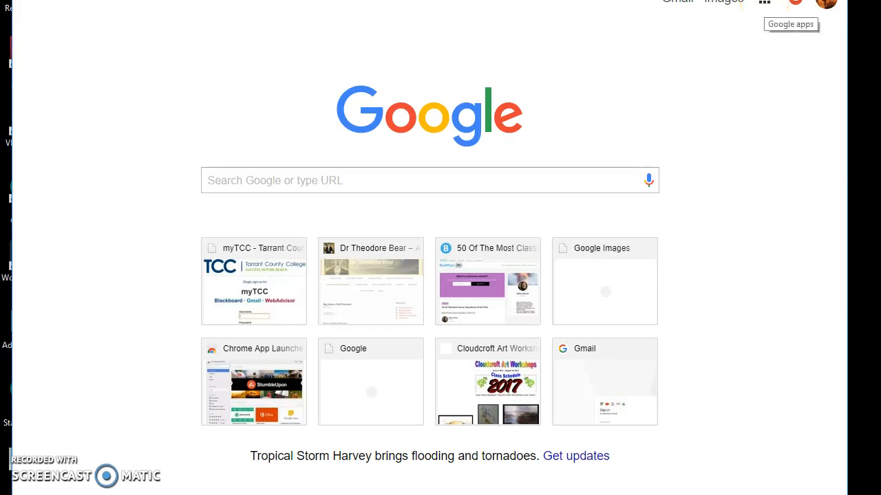
Launch Blogger from the expanded Google apps list in Chrome.
{"action": "left_click", "coordinate": [764, 2]}
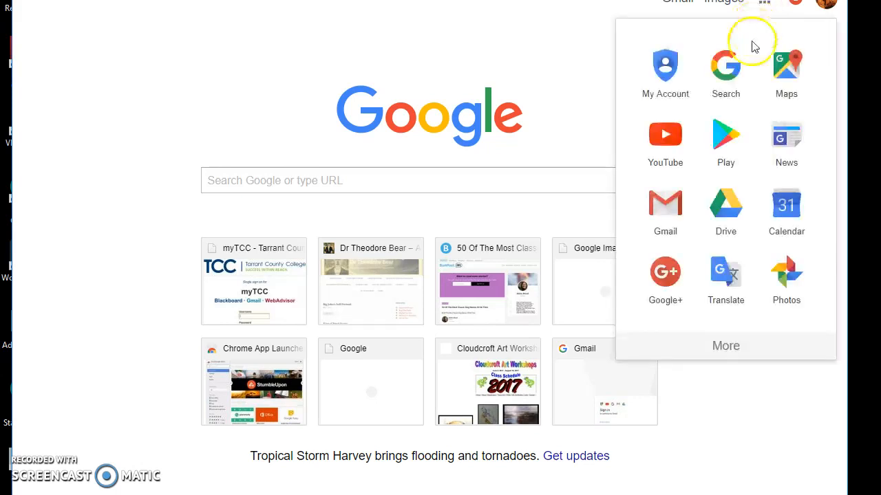
{"action": "left_click", "coordinate": [726, 349]}
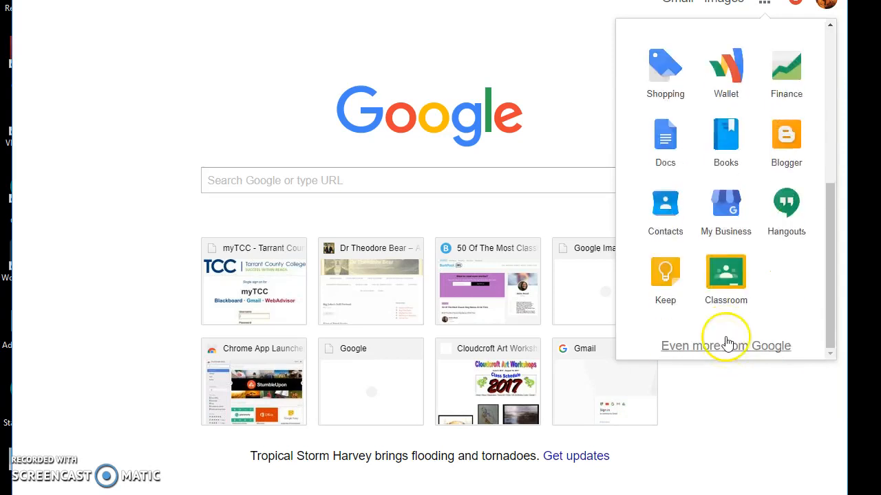
{"action": "left_click", "coordinate": [779, 147]}
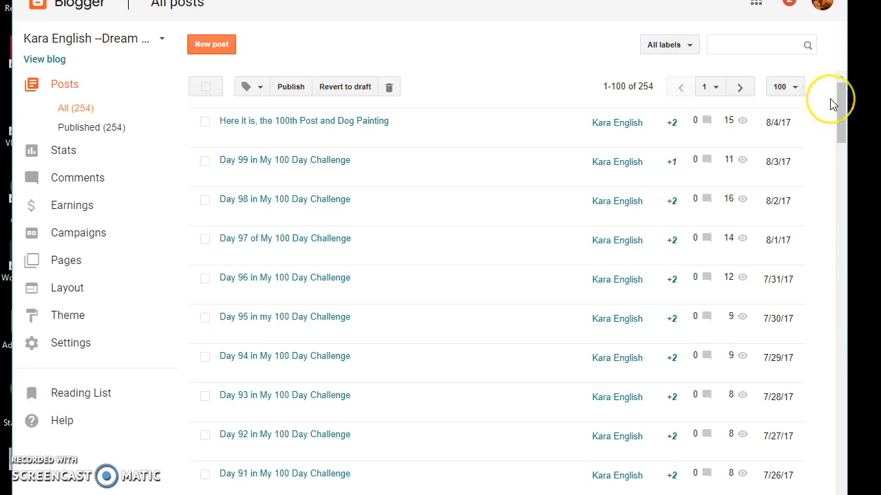
Sign out of Blogger from the profile avatar menu.
{"action": "left_click", "coordinate": [822, 11]}
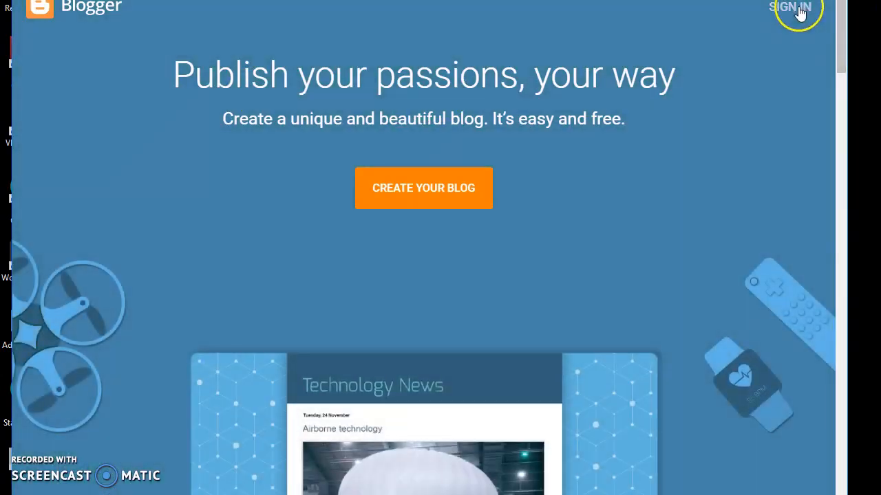
Begin signing in to Blogger with another account instead of the saved one.
{"action": "left_click", "coordinate": [798, 10]}
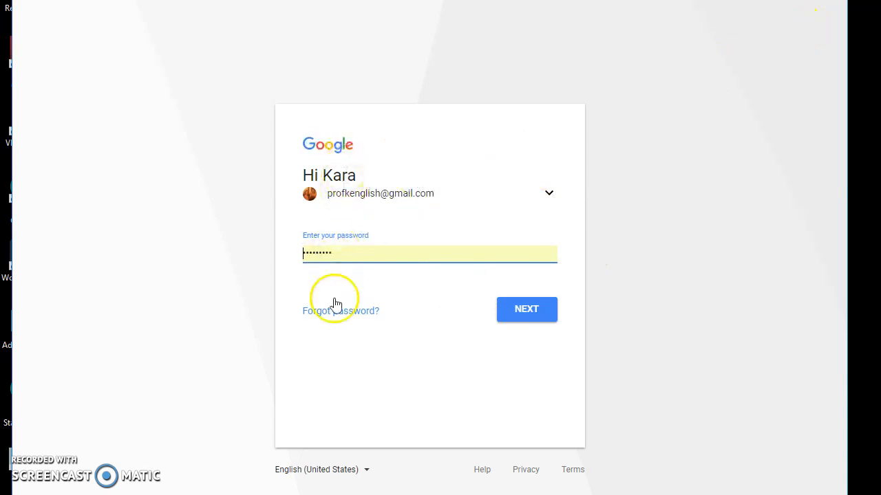
{"action": "left_click", "coordinate": [551, 191]}
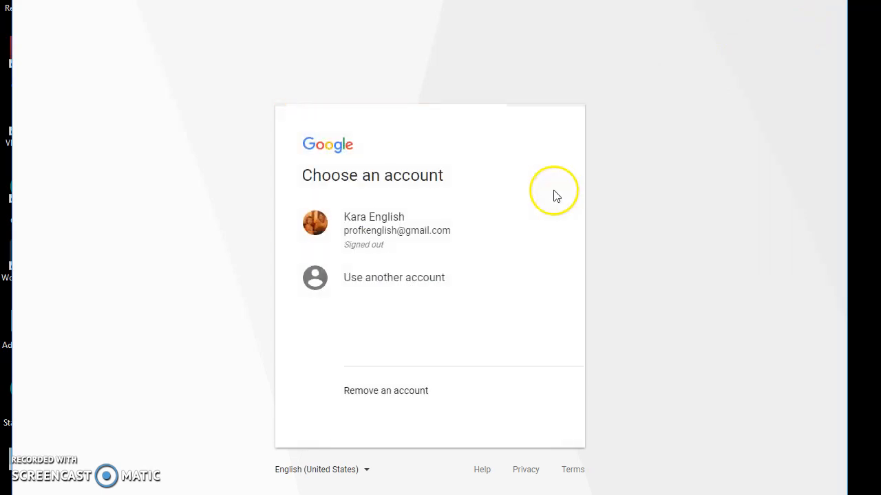
{"action": "left_click", "coordinate": [426, 277]}
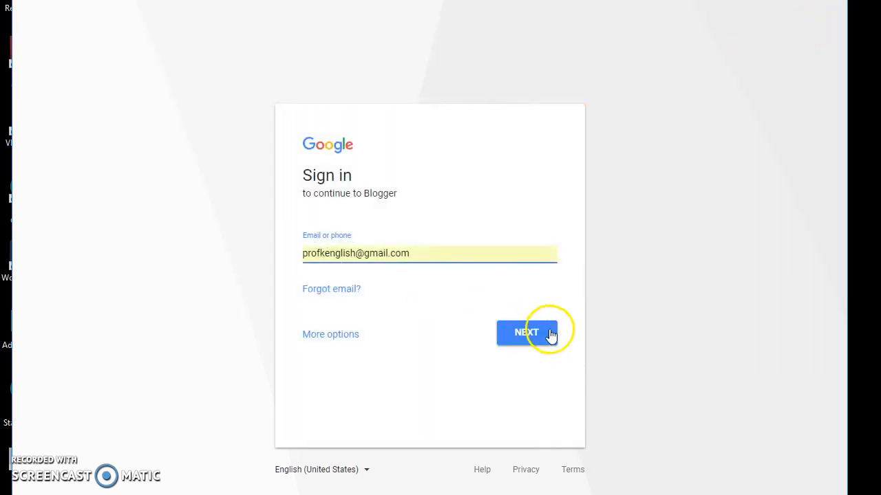
Check the Gmail address prefilled in the email field.
{"action": "left_click", "coordinate": [411, 253]}
{"action": "right_click", "coordinate": [411, 253]}
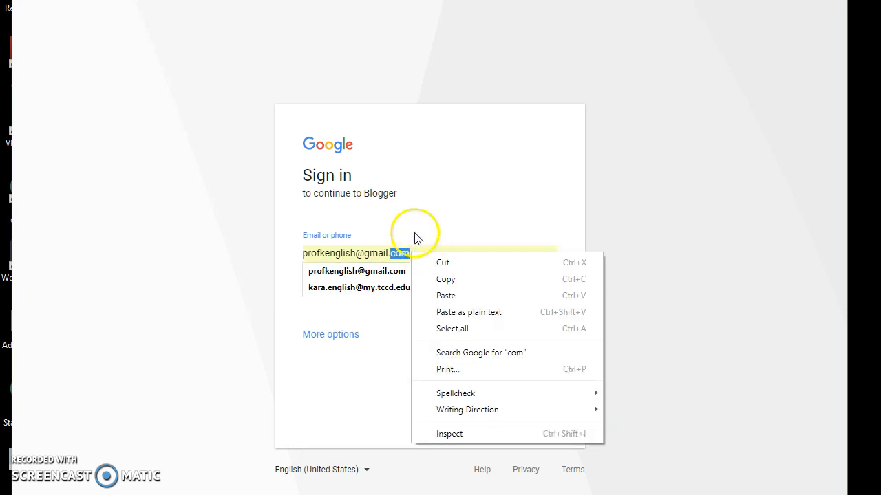
{"action": "left_click", "coordinate": [415, 224]}
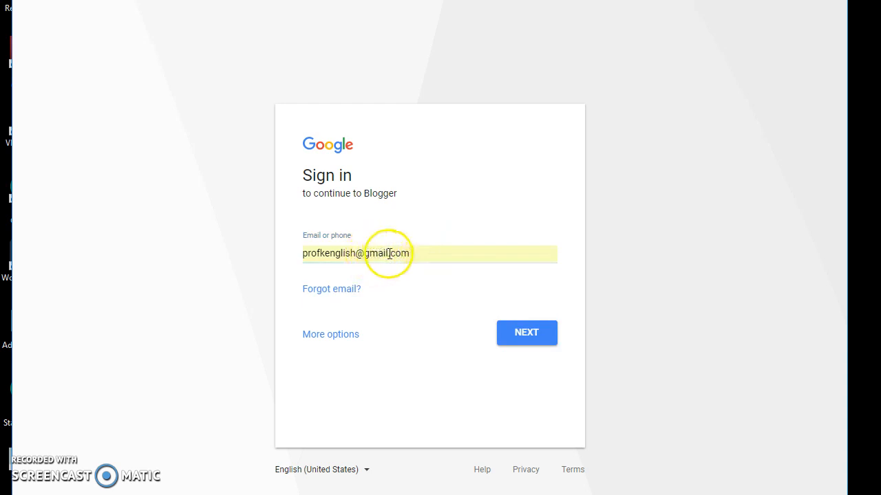
Replace the email with a different Gmail address and submit it.
{"action": "left_click_drag", "start_coordinate": [388, 253], "coordinate": [281, 257]}
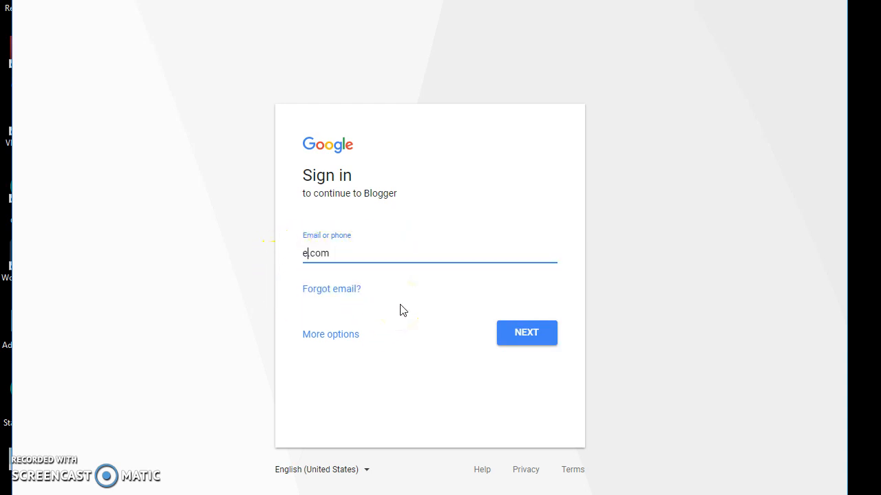
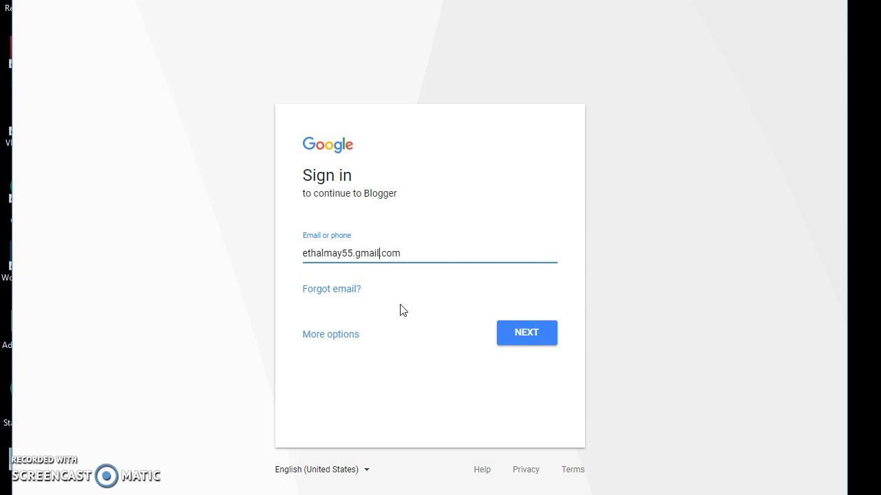
{"action": "left_click", "coordinate": [426, 255]}
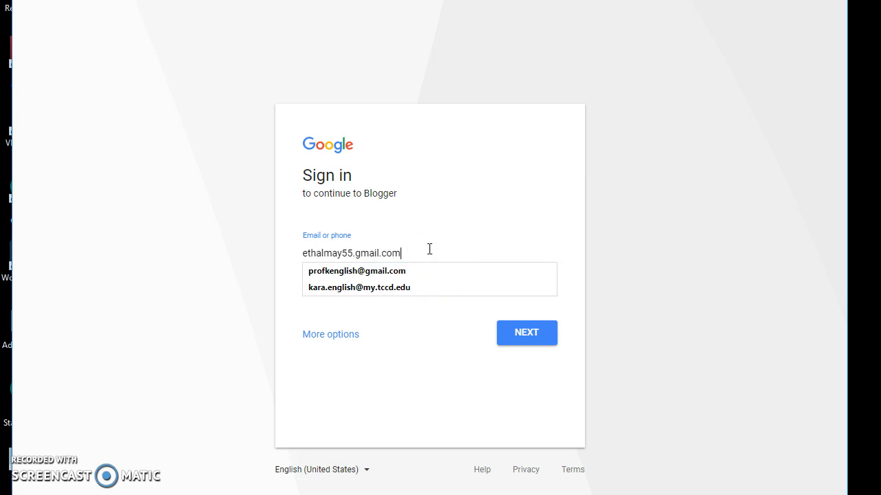
{"action": "left_click", "coordinate": [544, 335]}
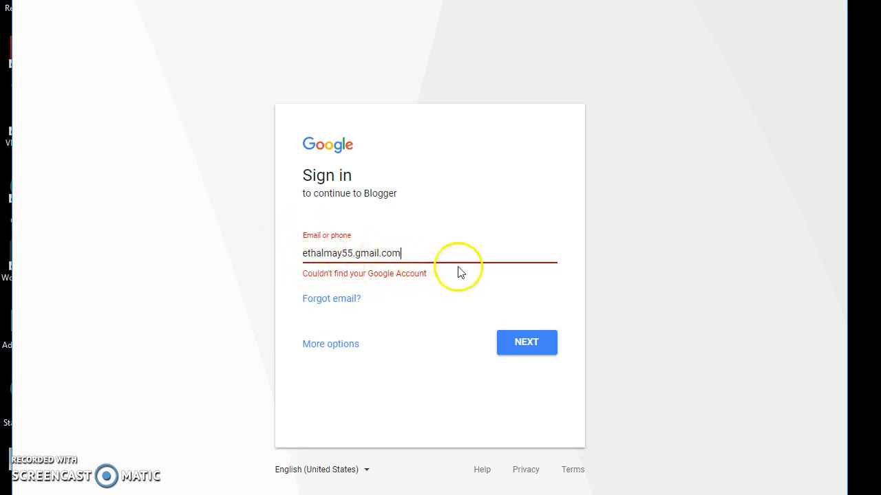
After the not-found error, restore the saved email from autofill and sign in with its saved password.
{"action": "left_click", "coordinate": [408, 253]}
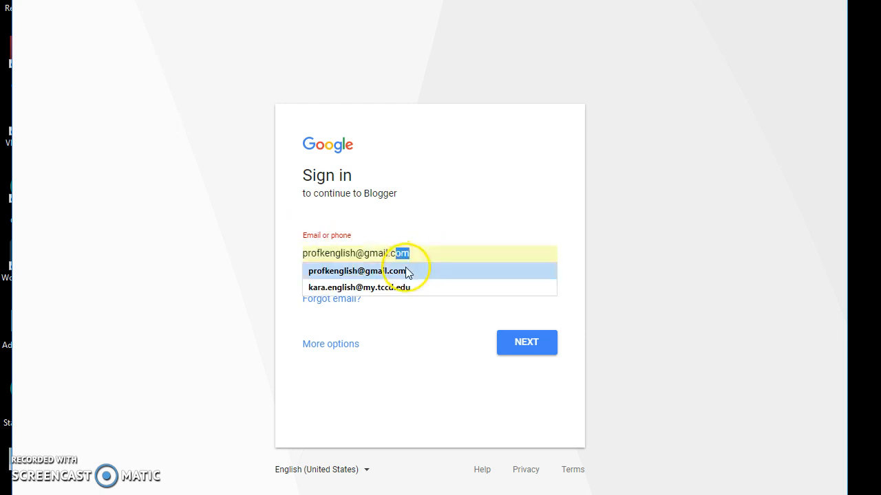
{"action": "left_click", "coordinate": [407, 271]}
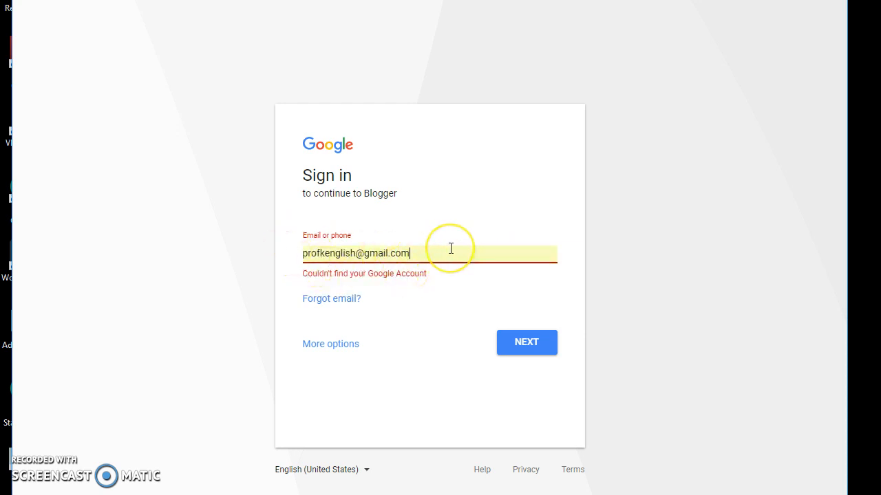
{"action": "left_click", "coordinate": [509, 348]}
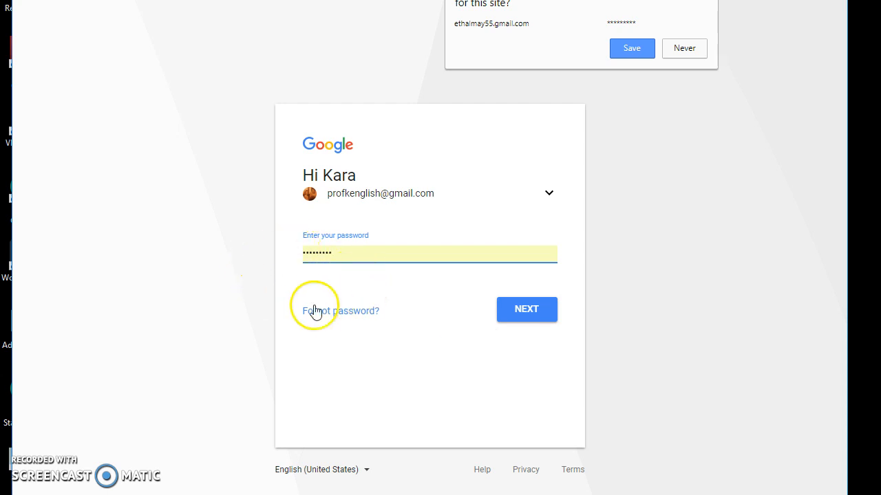
{"action": "left_click", "coordinate": [516, 316]}
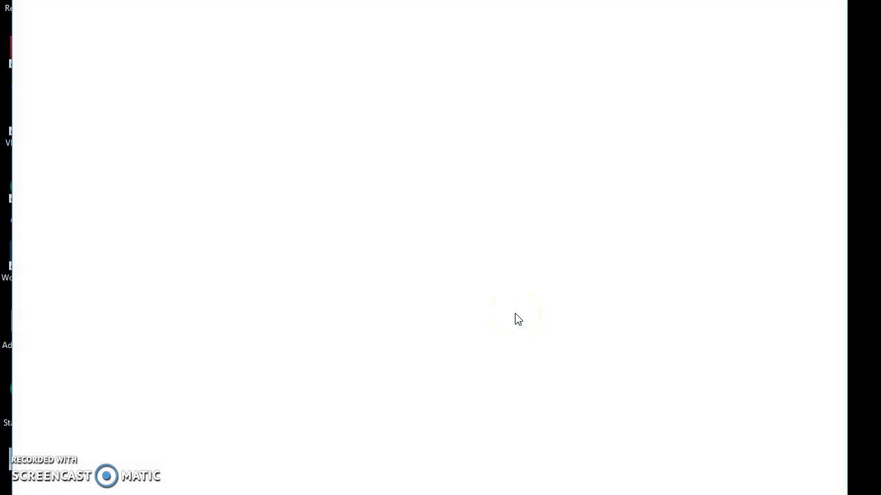
Open Create a new blog from the bottom of the blog list, ready to enter the Title.
{"action": "left_click", "coordinate": [534, 302]}
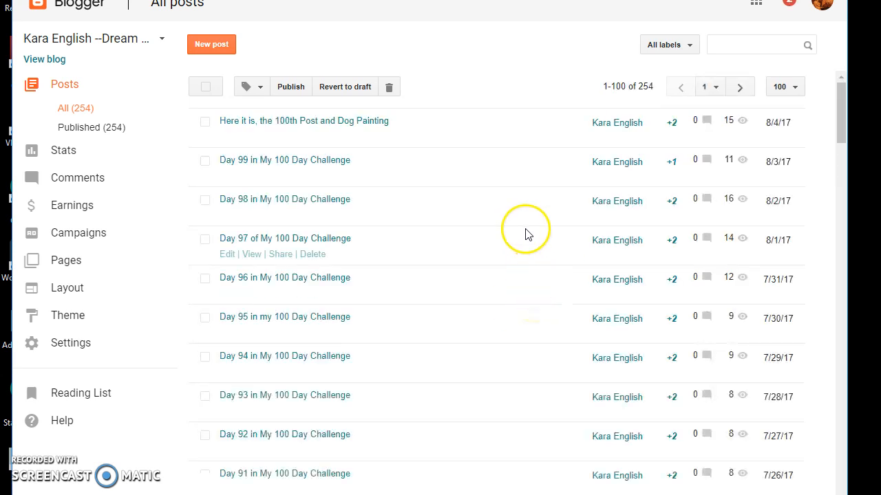
{"action": "left_click", "coordinate": [156, 44]}
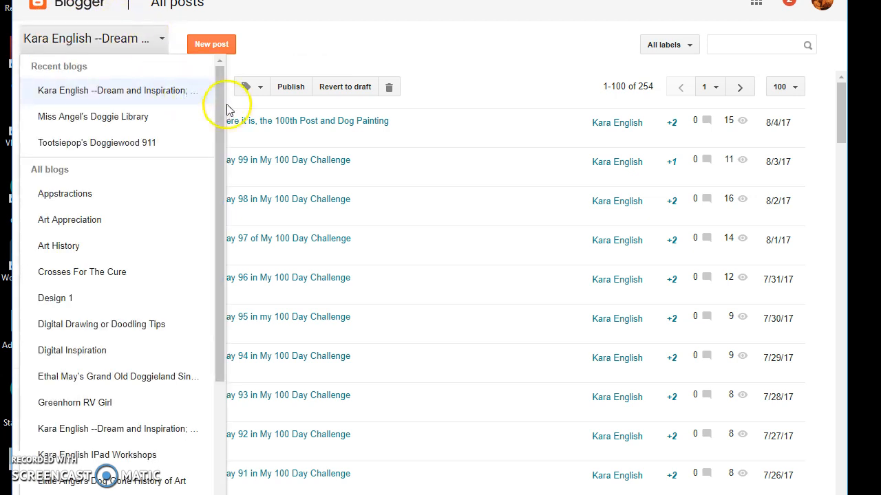
{"action": "left_click_drag", "start_coordinate": [214, 114], "coordinate": [229, 400]}
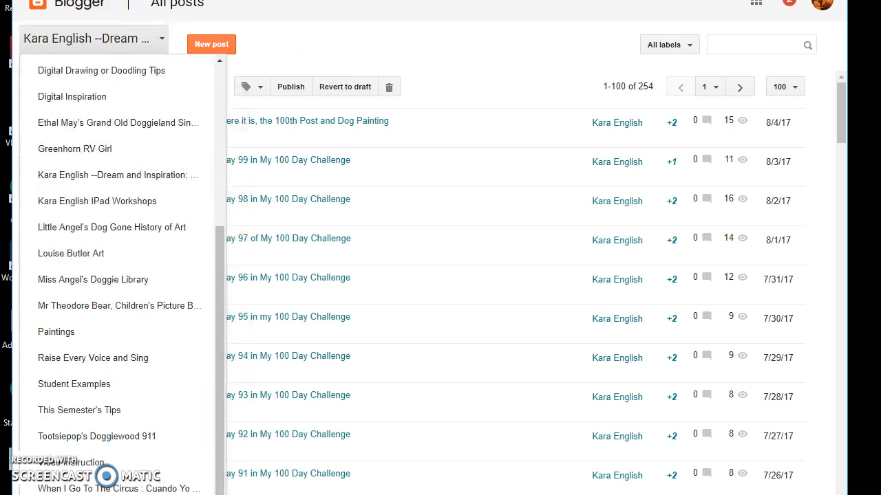
{"action": "left_click", "coordinate": [197, 487]}
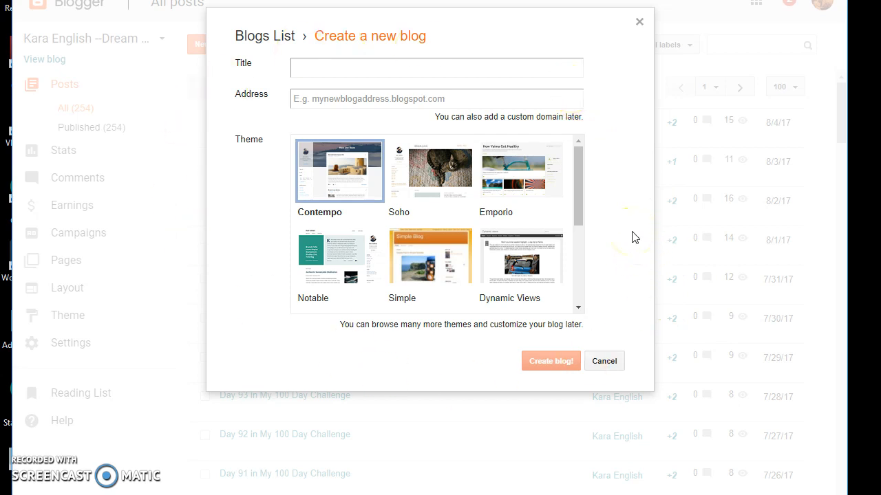
{"action": "left_click", "coordinate": [347, 75]}
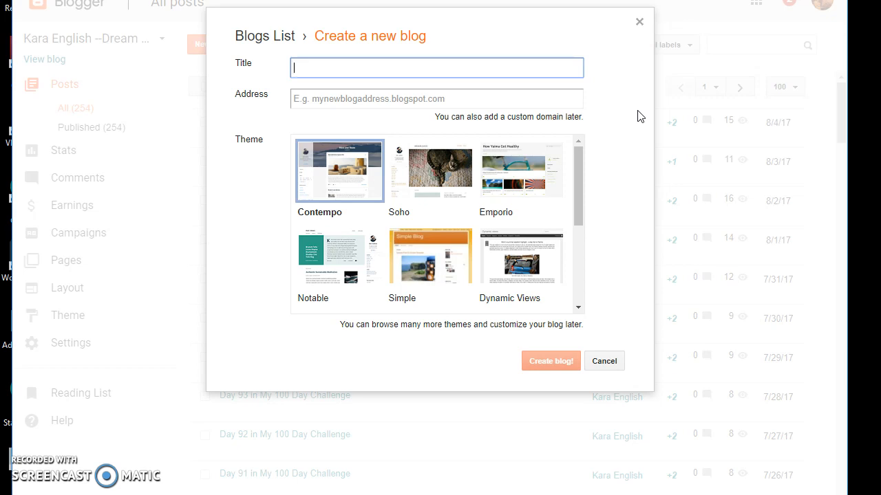
Enter the title 'Dear Aunt Rufus' and the address Auntrufus.blogspot.com.
{"action": "type", "text": "Dear Aunt Rufus"}
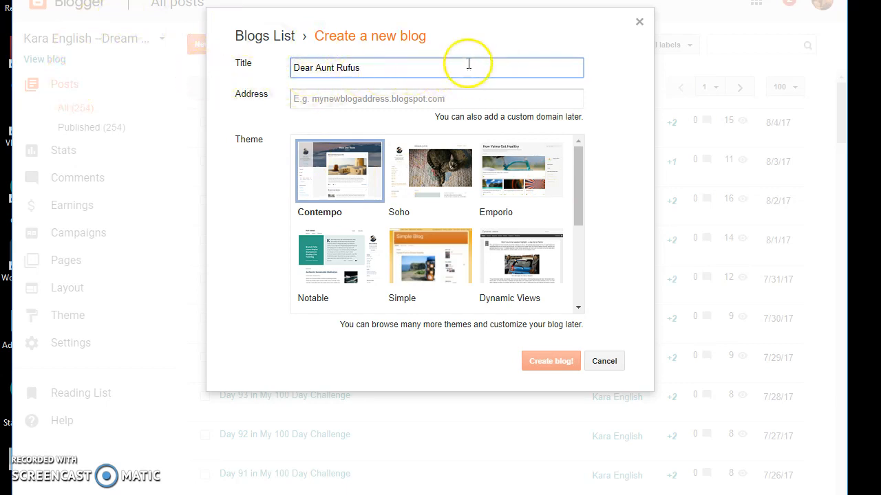
{"action": "left_click", "coordinate": [397, 101]}
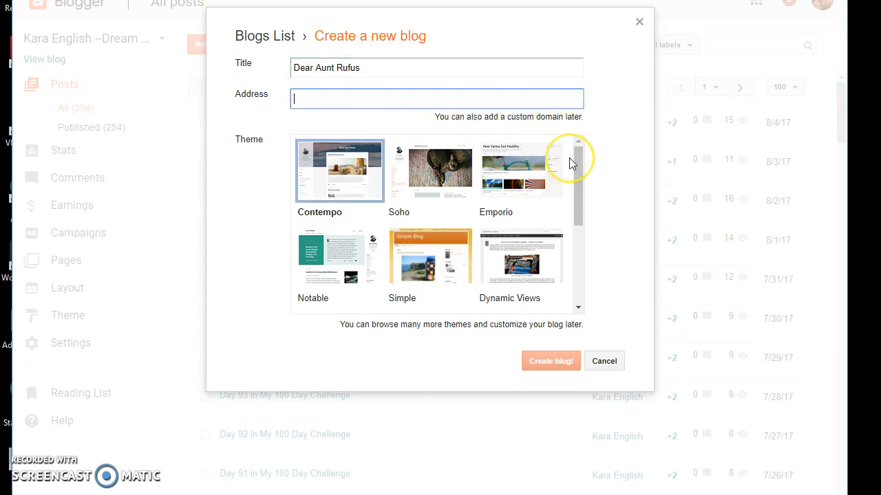
{"action": "type", "text": "Aunt"}
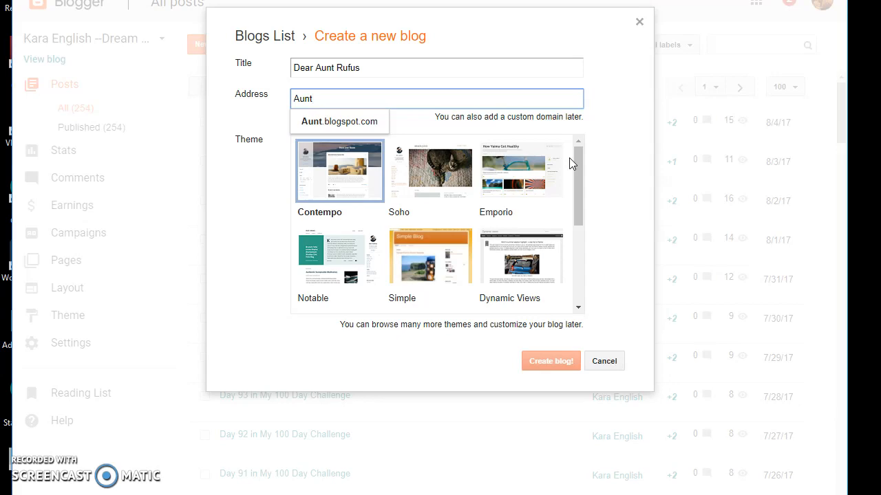
{"action": "type", "text": "rufus"}
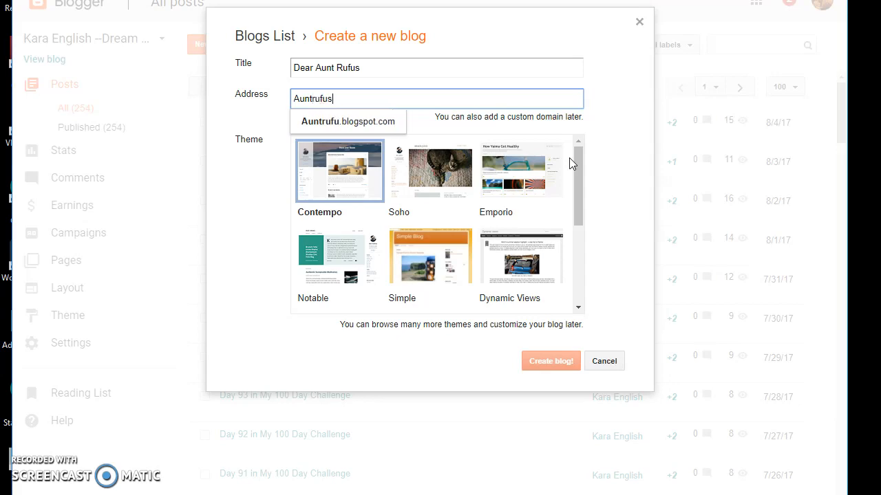
{"action": "type", "text": ".com"}
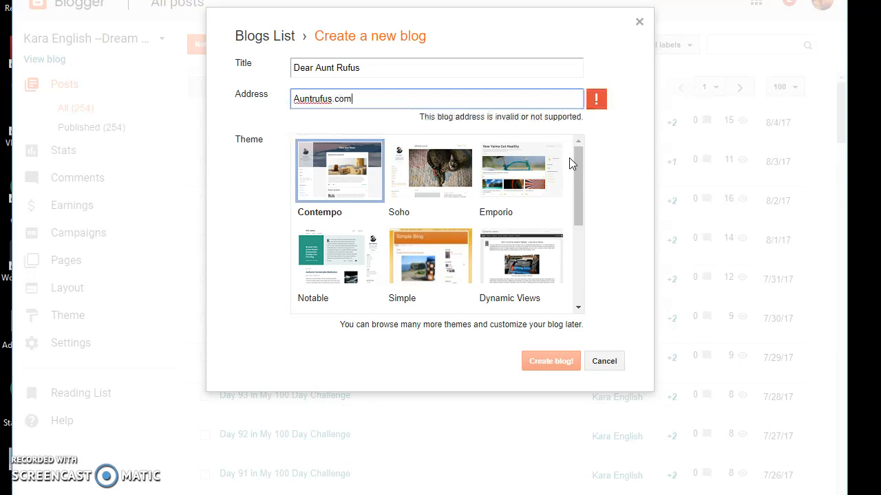
{"action": "key", "text": "BackSpace"}
{"action": "key", "text": "BackSpace"}
{"action": "key", "text": "BackSpace"}
{"action": "key", "text": "BackSpace"}
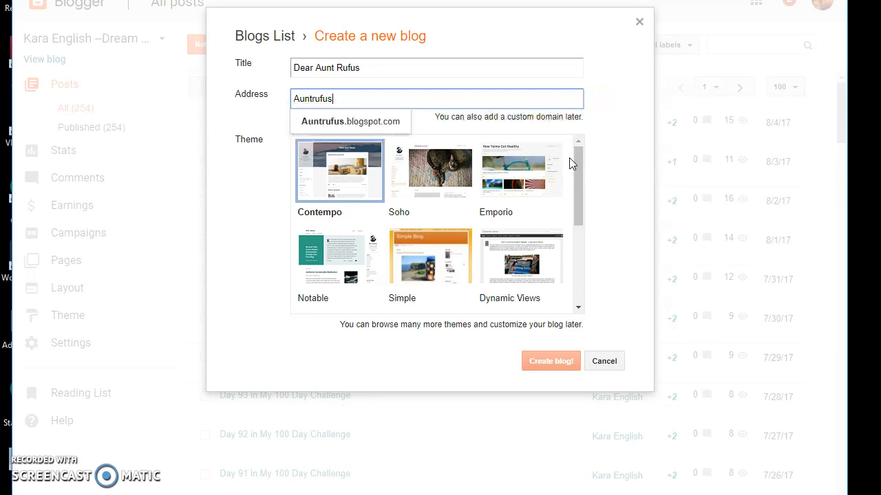
{"action": "left_click", "coordinate": [350, 128]}
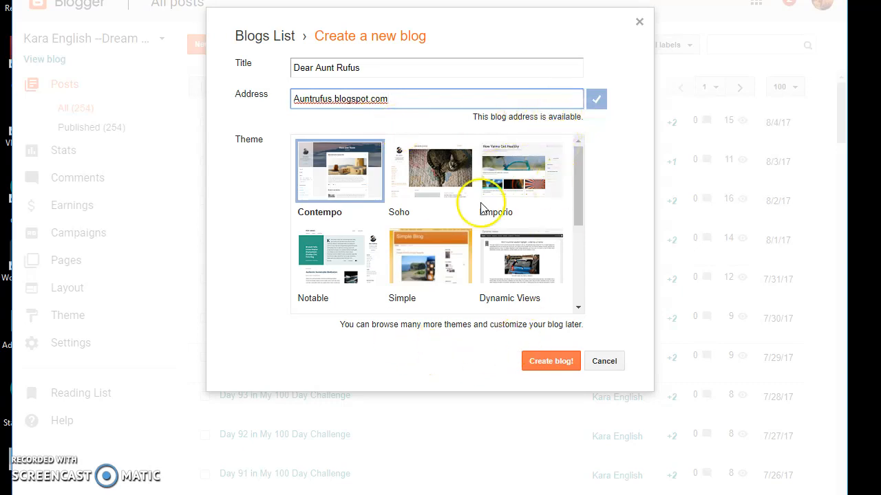
Choose the Watermark theme and create the Dear Aunt Rufus blog.
{"action": "left_click_drag", "start_coordinate": [579, 214], "coordinate": [573, 178]}
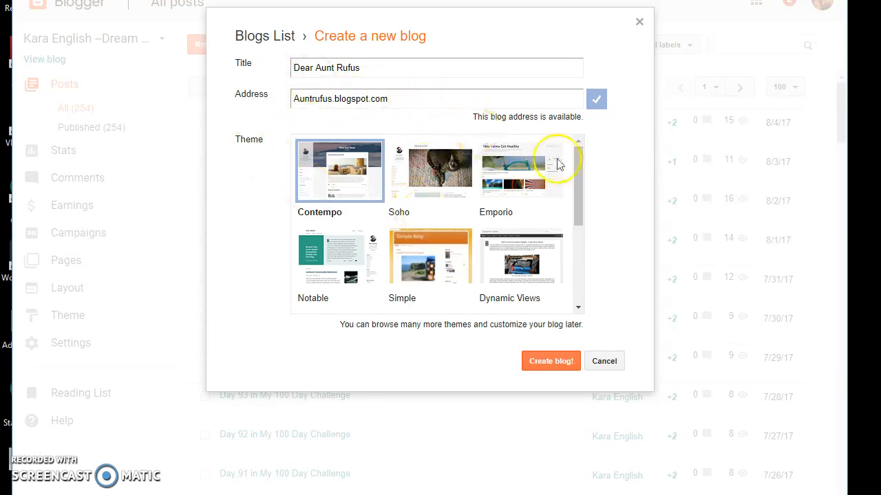
{"action": "scroll", "coordinate": [577, 186], "scroll_direction": "down", "scroll_amount": 2}
{"action": "scroll", "coordinate": [577, 185], "scroll_direction": "up", "scroll_amount": 2}
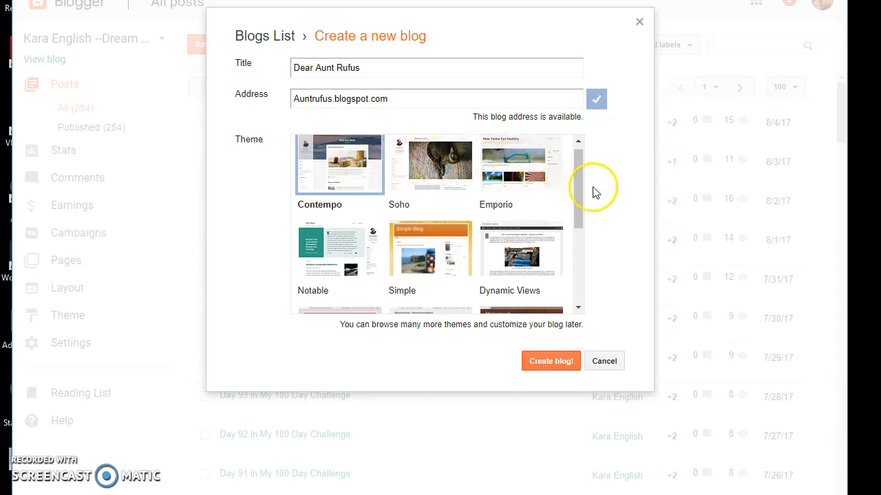
{"action": "left_click_drag", "start_coordinate": [579, 192], "coordinate": [579, 242]}
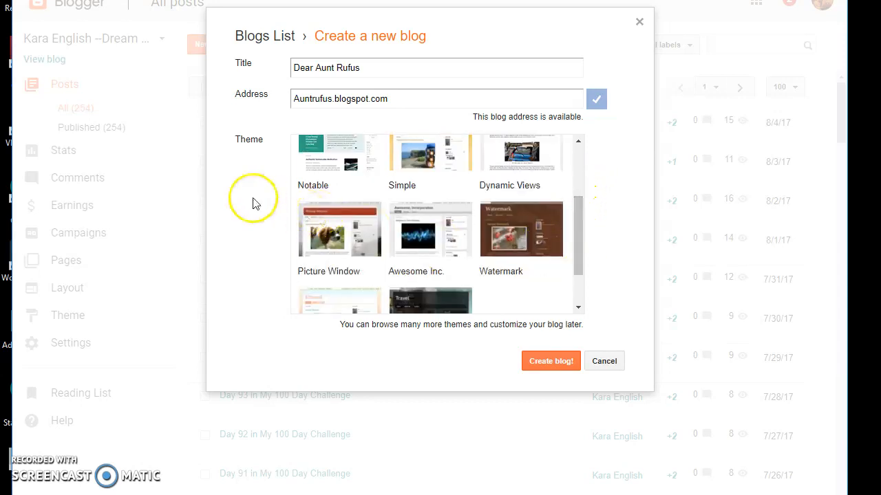
{"action": "left_click", "coordinate": [522, 239]}
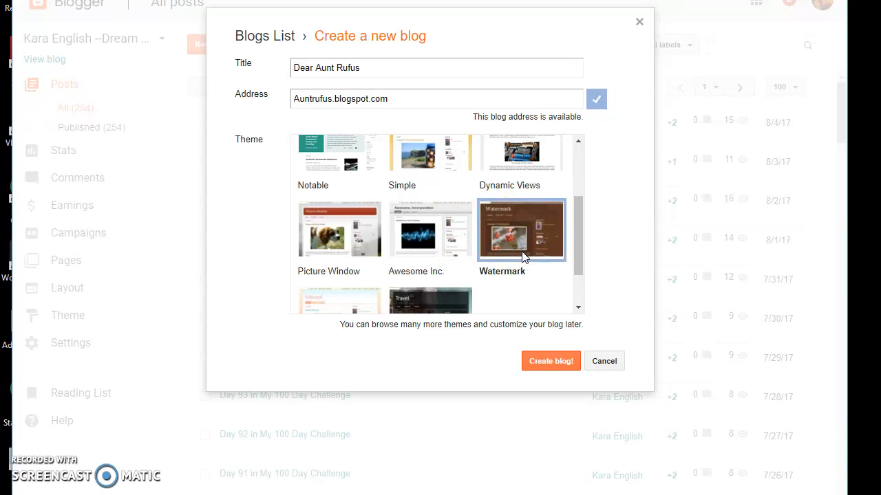
{"action": "left_click", "coordinate": [551, 364]}
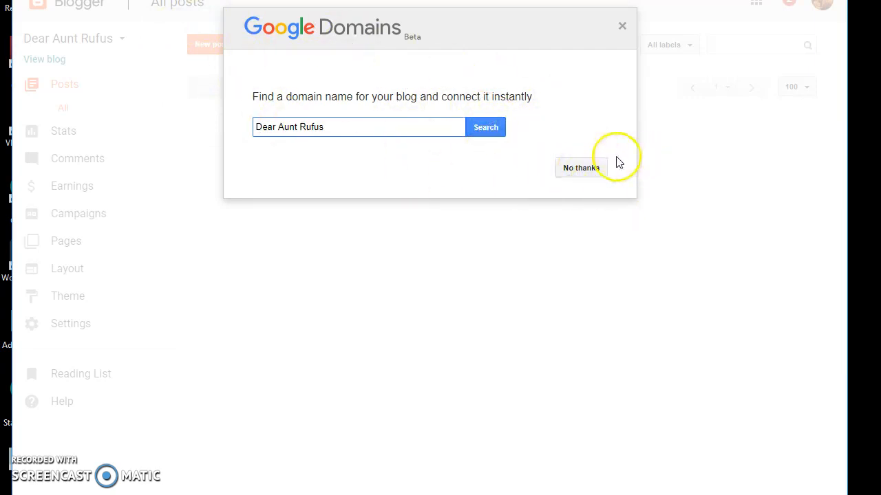
Decline the Google Domains custom domain offer with No thanks.
{"action": "left_click", "coordinate": [567, 171]}
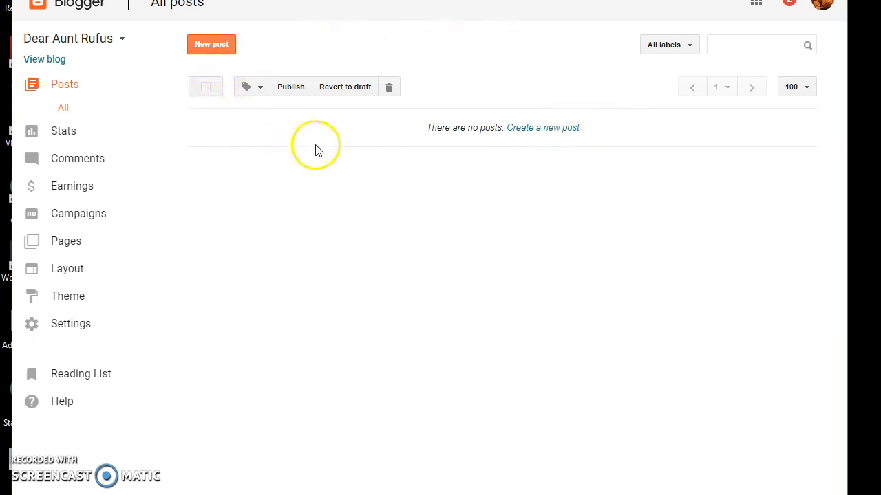
View the empty Watermark blog, then return to the dashboard and begin a new post.
{"action": "left_click", "coordinate": [46, 62]}
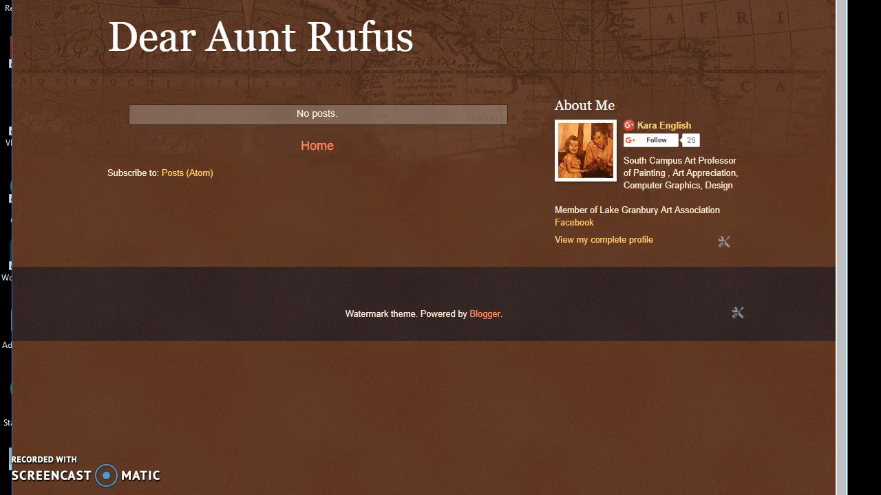
{"action": "key", "text": "ctrl+shift+Tab"}
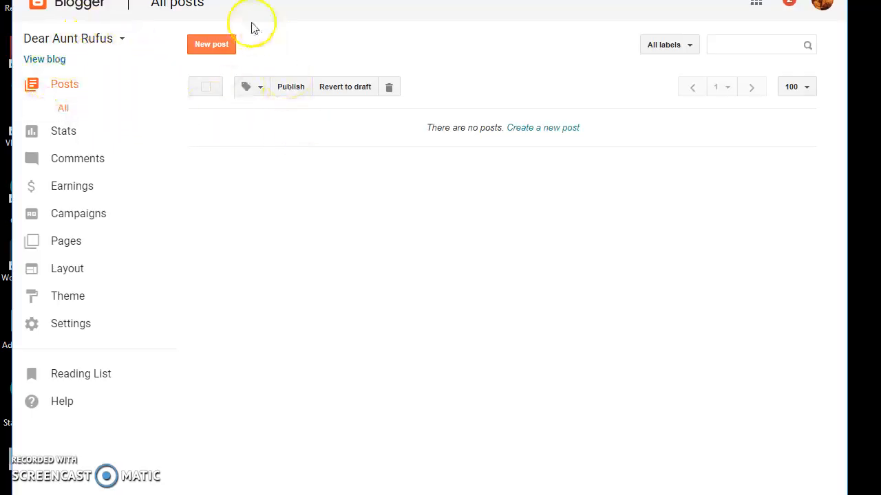
{"action": "left_click", "coordinate": [220, 49]}
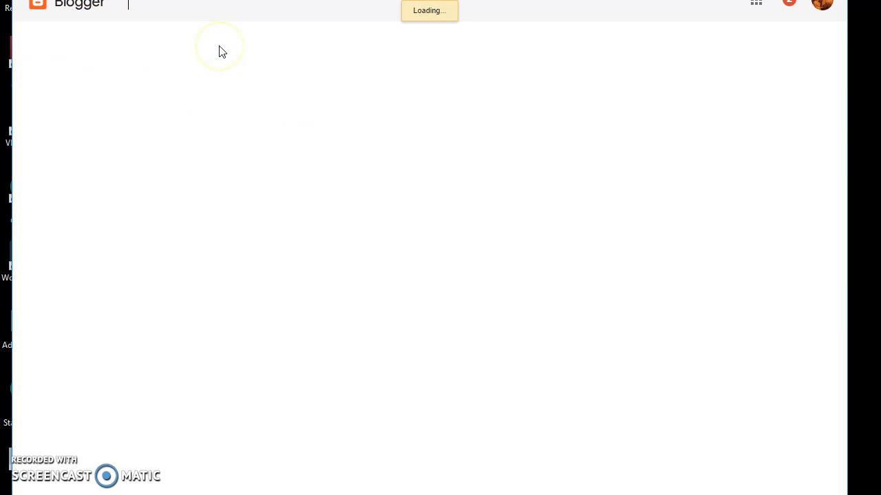
Title the post 'Can't Stop Chasing Cars' and write a letter asking Aunt Rufus for help.
{"action": "left_click", "coordinate": [210, 37]}
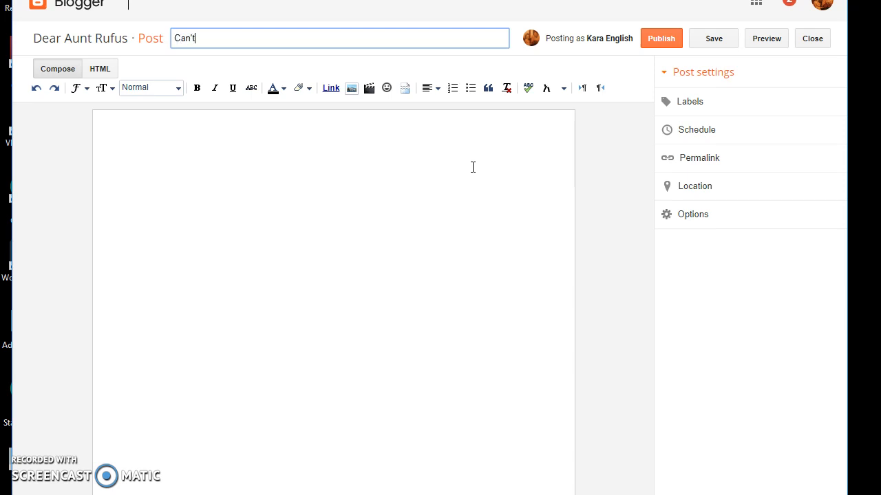
{"action": "type", "text": "hasing Cars"}
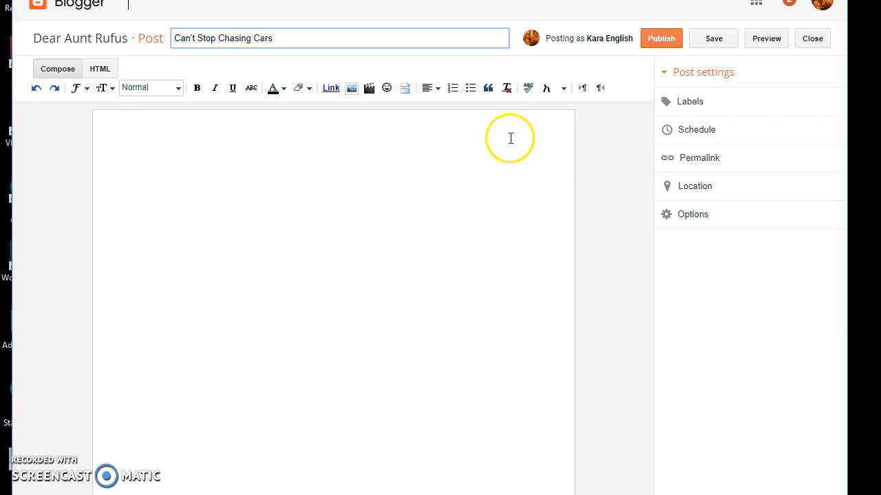
{"action": "left_click", "coordinate": [391, 130]}
{"action": "type", "text": "D"}
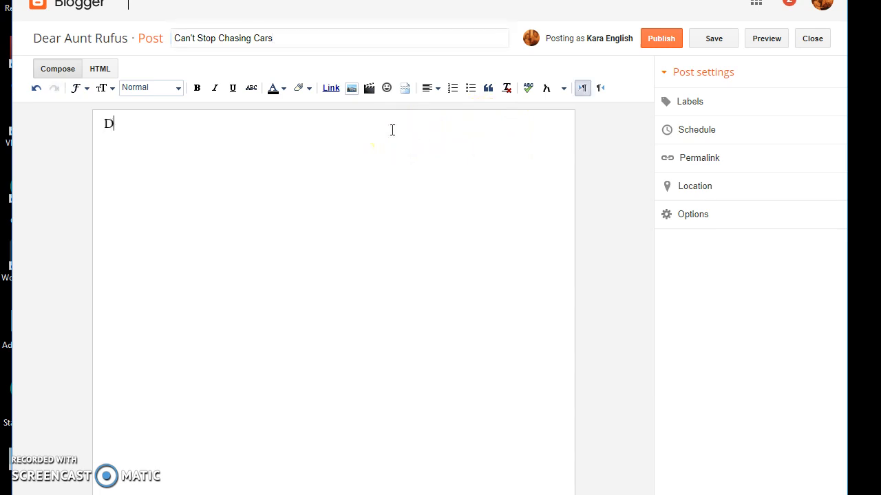
{"action": "type", "text": "ear Aunt Rufus,"}
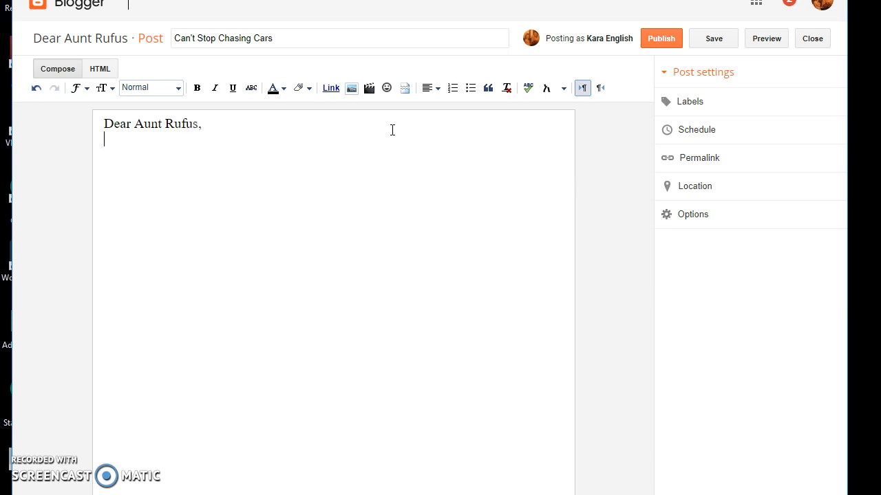
{"action": "type", "text": " I  have a terrible u"}
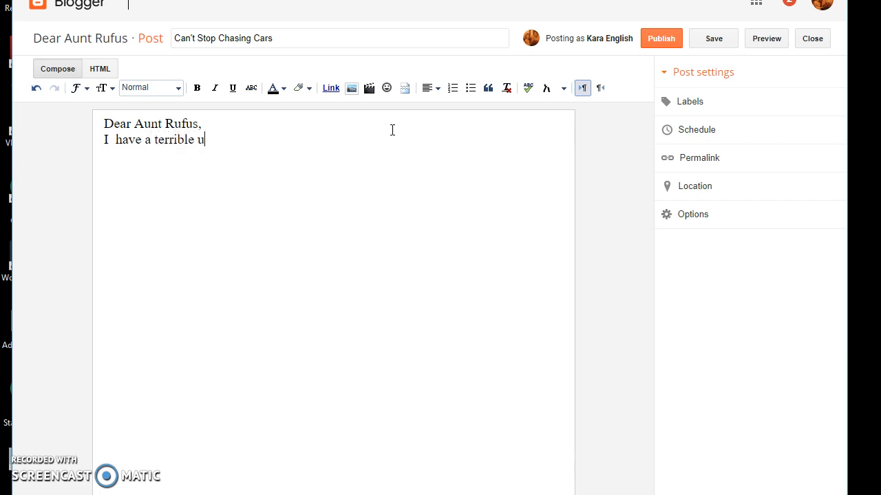
{"action": "type", "text": "to run dow"}
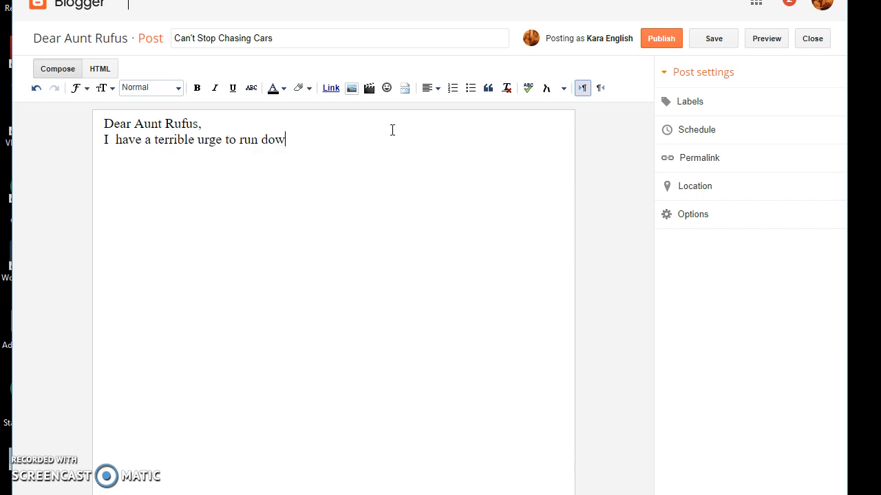
{"action": "type", "text": "n the stree"}
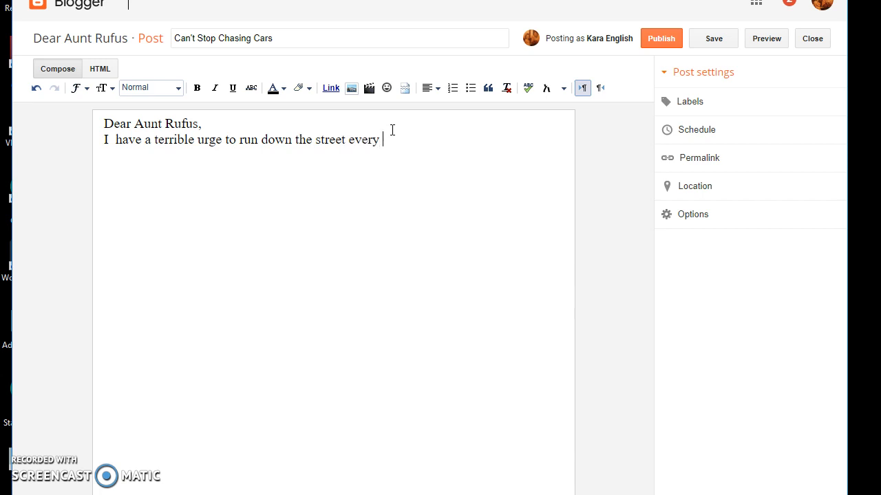
{"action": "type", "text": "t every-time a car passes."}
{"action": "type", "text": "Help,"}
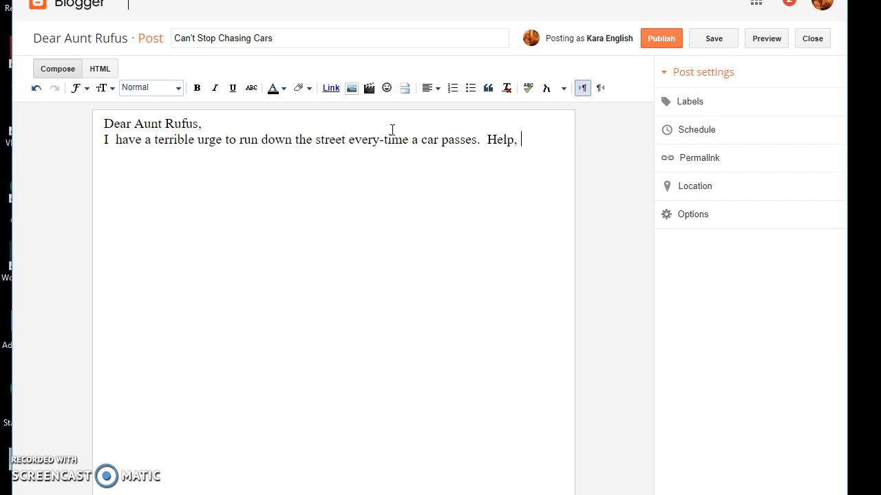
{"action": "type", "text": " I don't know how t"}
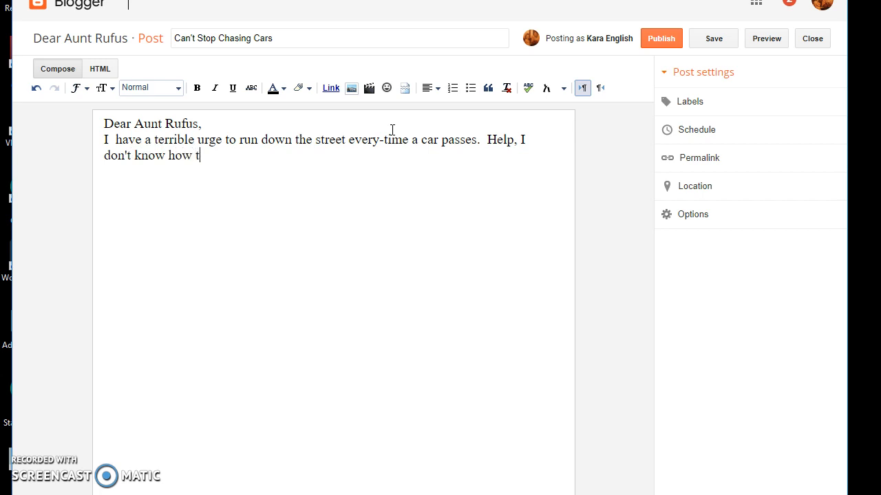
{"action": "type", "text": "o stoop Chasing Cars!"}
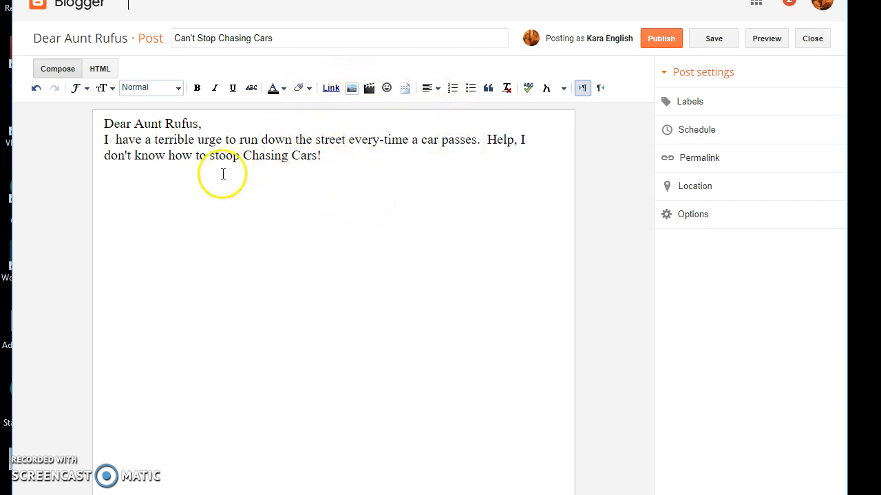
{"action": "left_click", "coordinate": [351, 88]}
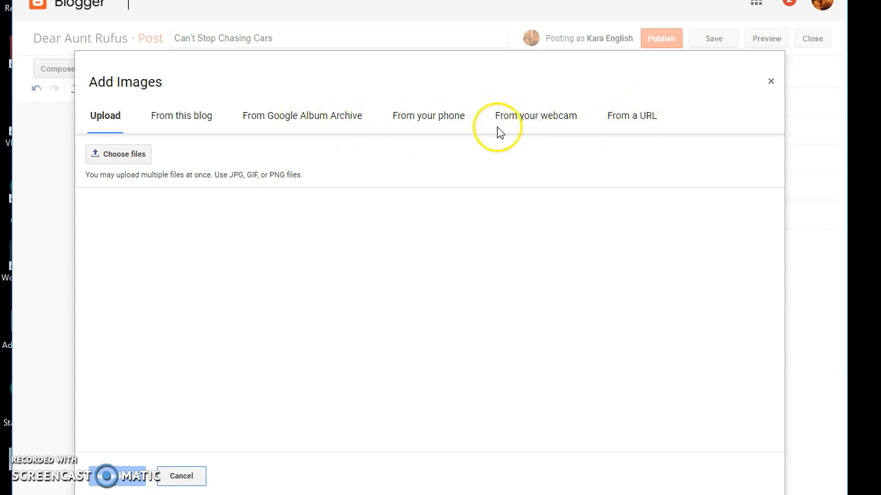
{"action": "left_click", "coordinate": [128, 157]}
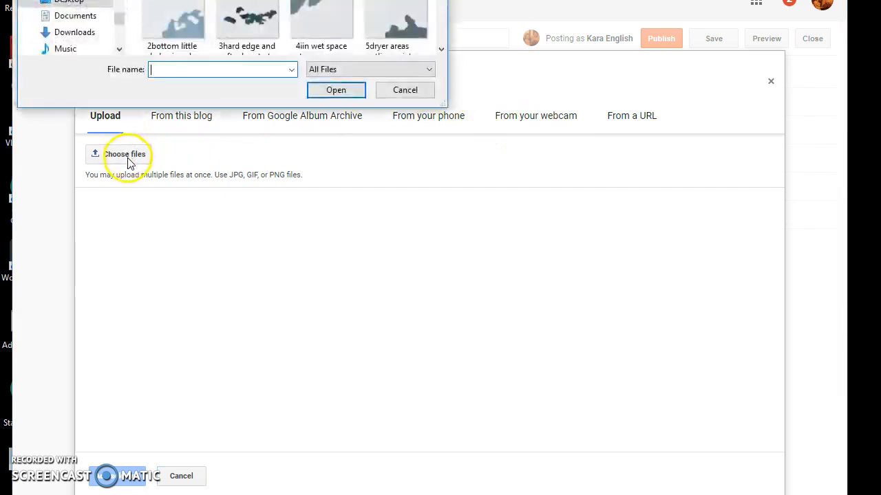
{"action": "mouse_move", "coordinate": [441, 4]}
{"action": "left_mouse_down"}
{"action": "mouse_move", "coordinate": [445, 36]}
{"action": "mouse_move", "coordinate": [444, 0]}
{"action": "left_mouse_up"}
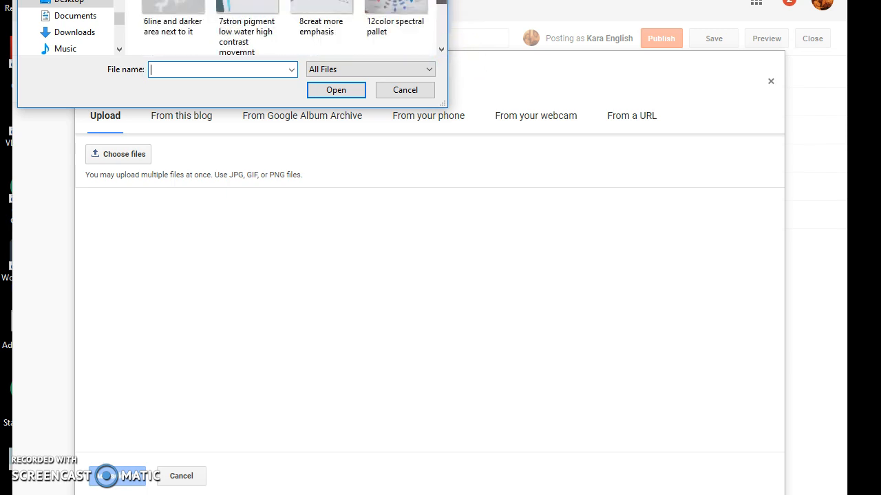
{"action": "left_click", "coordinate": [86, 20]}
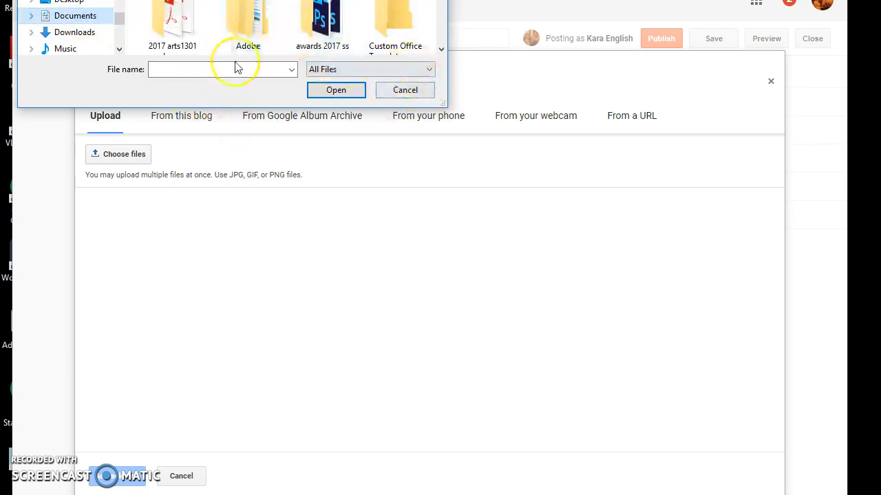
{"action": "left_click", "coordinate": [406, 90]}
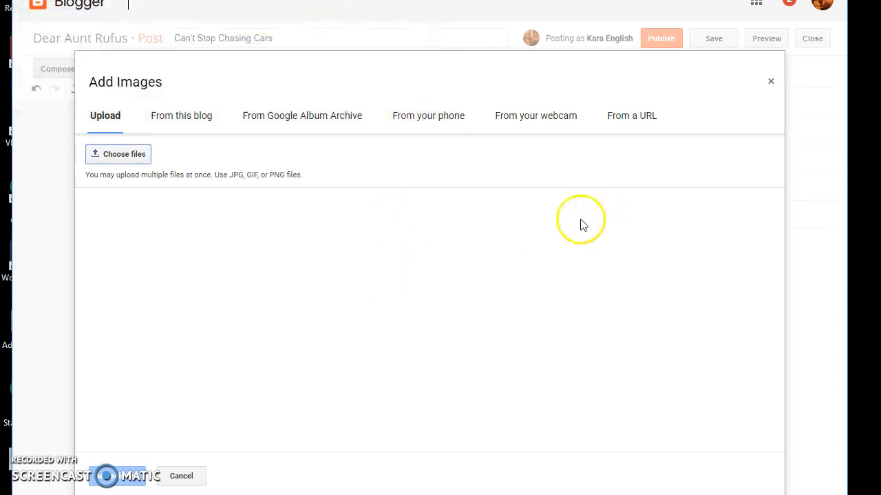
{"action": "left_click", "coordinate": [175, 476]}
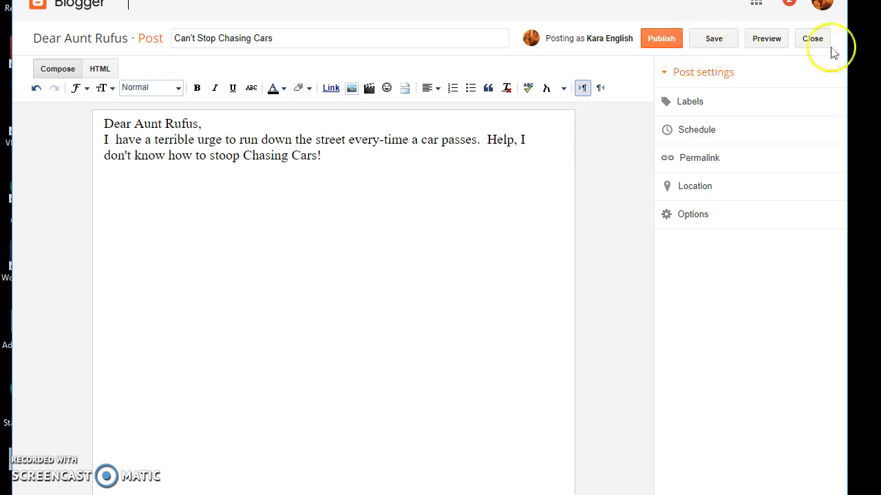
Close the post editor so 'Can't Stop Chasing Cars' stays saved as a draft.
{"action": "left_click", "coordinate": [812, 39]}
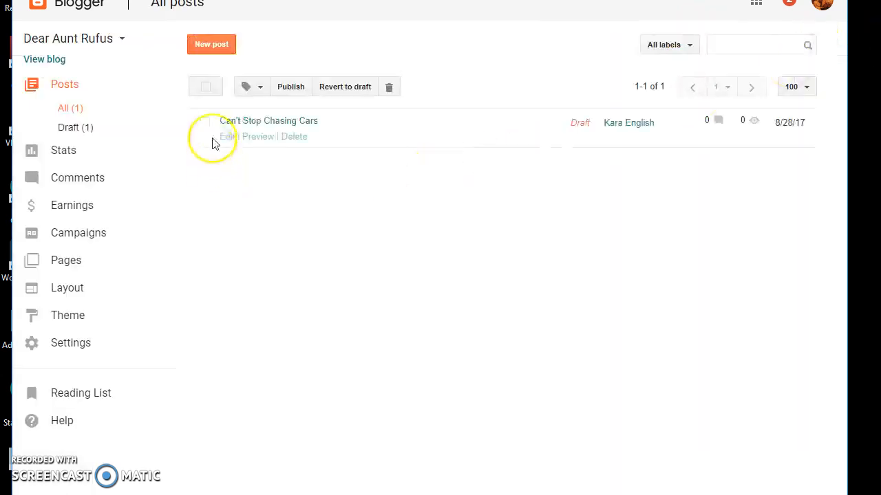
{"action": "mouse_move", "coordinate": [222, 138]}
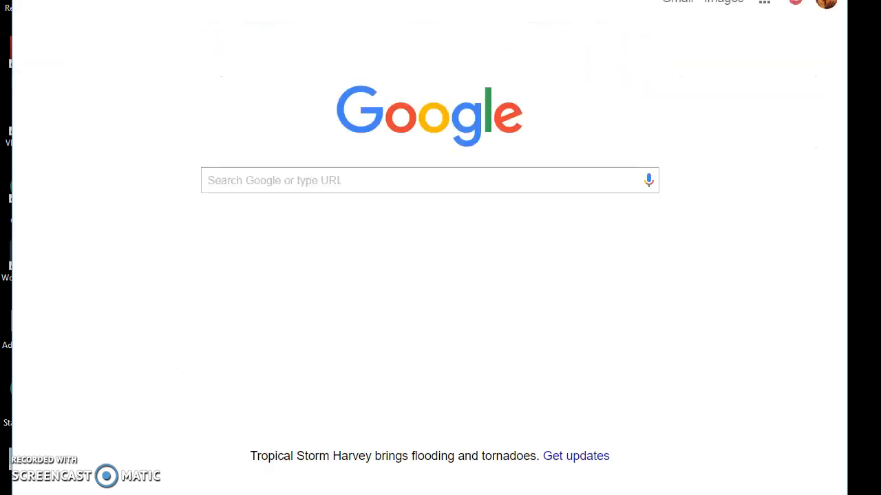
Load the Dream and Inspiration example blog and open its Dr. Bear page.
{"action": "type", "text": "k"}
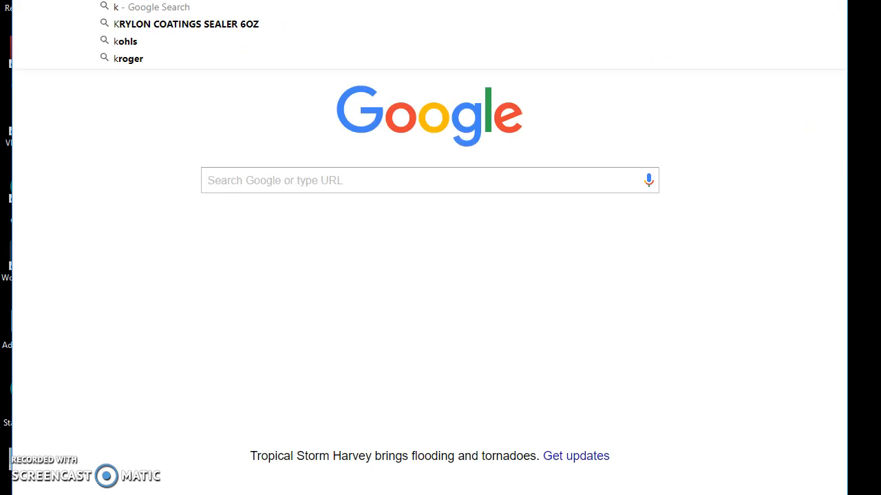
{"action": "key", "text": "Return"}
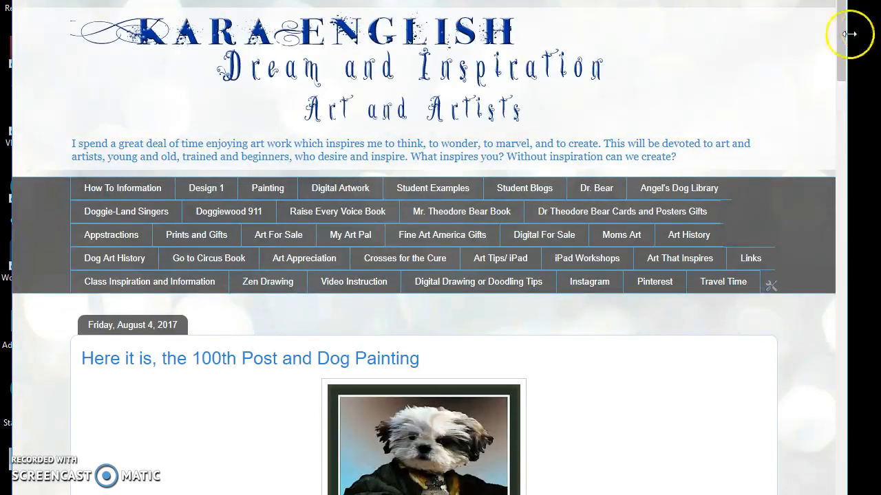
{"action": "scroll", "coordinate": [839, 55], "scroll_direction": "down", "scroll_amount": 2}
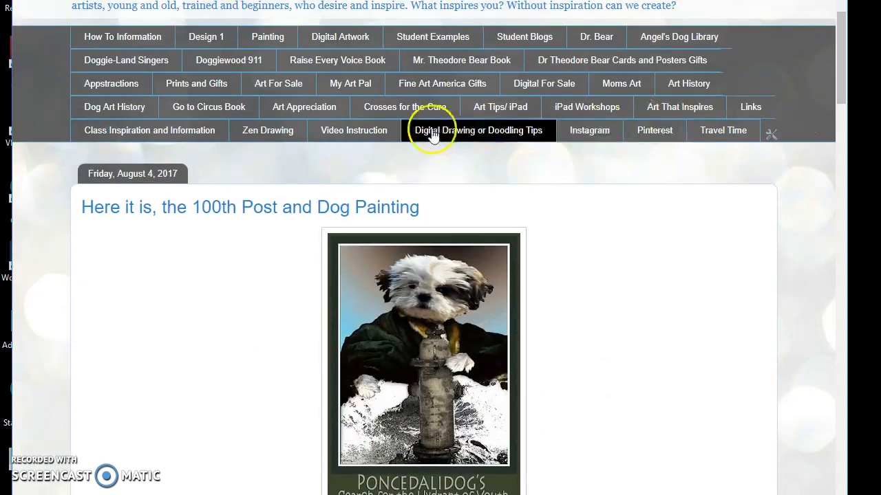
{"action": "left_click_drag", "start_coordinate": [842, 52], "coordinate": [842, 59]}
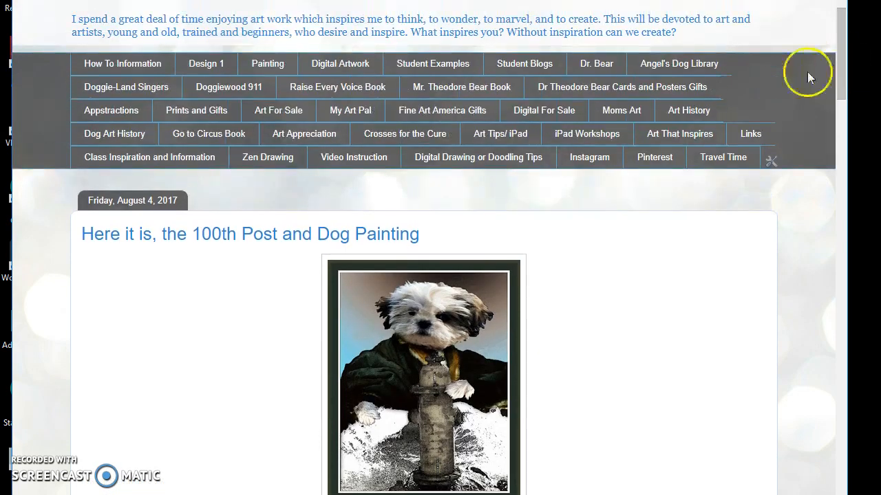
{"action": "left_click", "coordinate": [598, 65]}
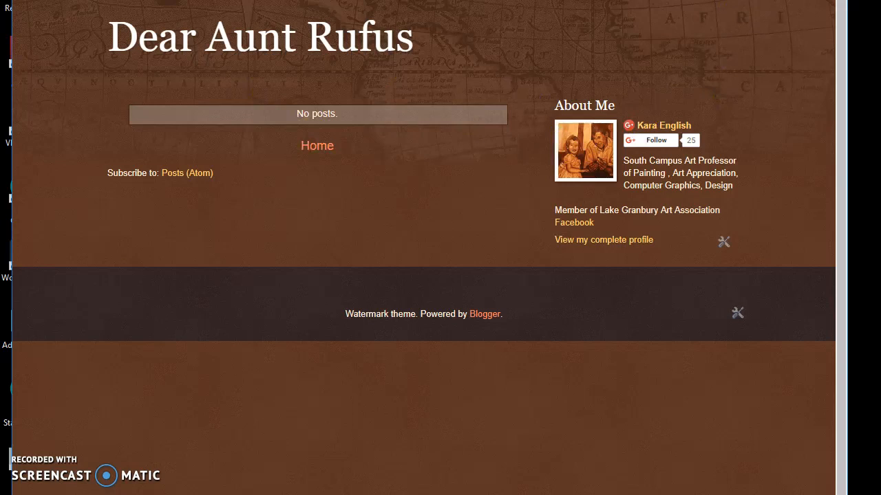
Return to the Dear Aunt Rufus dashboard and open its Layout page of gadgets.
{"action": "key", "text": "alt+Left"}
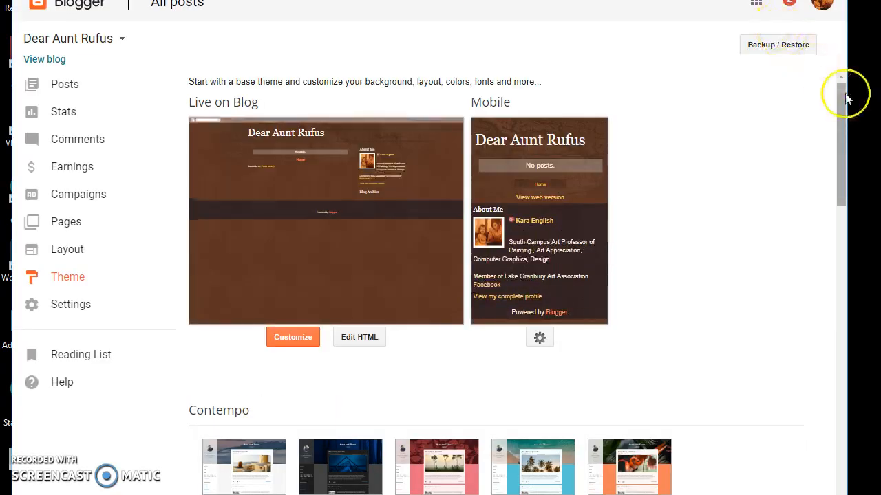
{"action": "left_click_drag", "start_coordinate": [846, 99], "coordinate": [846, 144]}
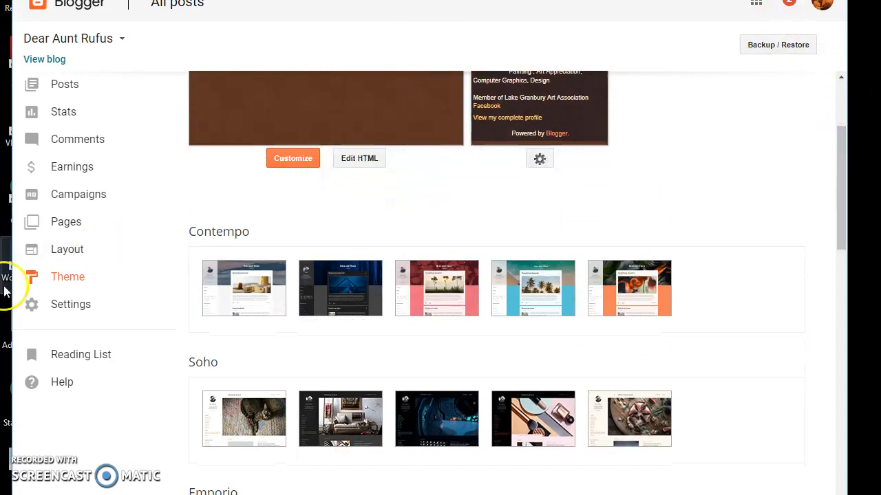
{"action": "left_click", "coordinate": [69, 256]}
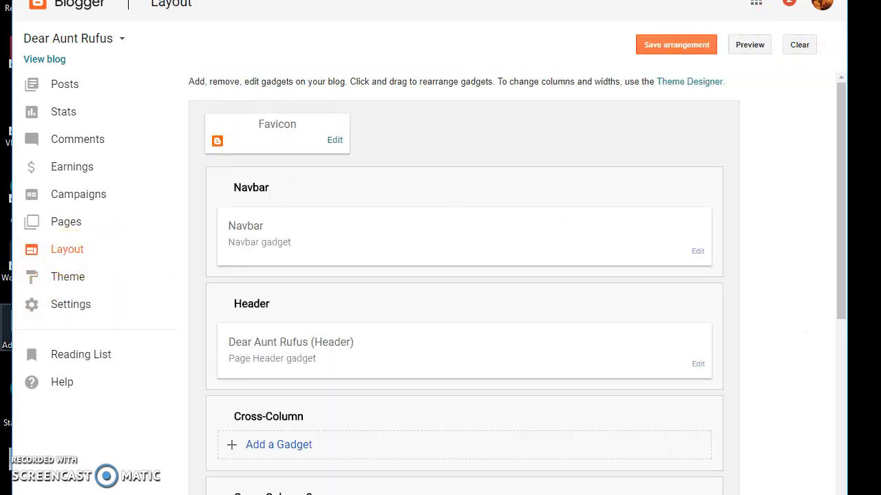
{"action": "left_click_drag", "start_coordinate": [863, 172], "coordinate": [851, 207]}
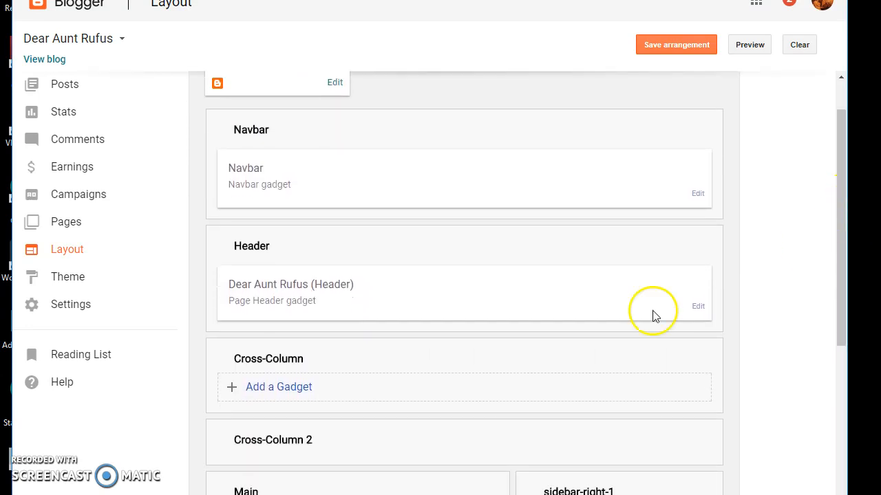
Add a Pages gadget listing Home to the Cross-Column section and save the arrangement.
{"action": "left_click", "coordinate": [268, 389]}
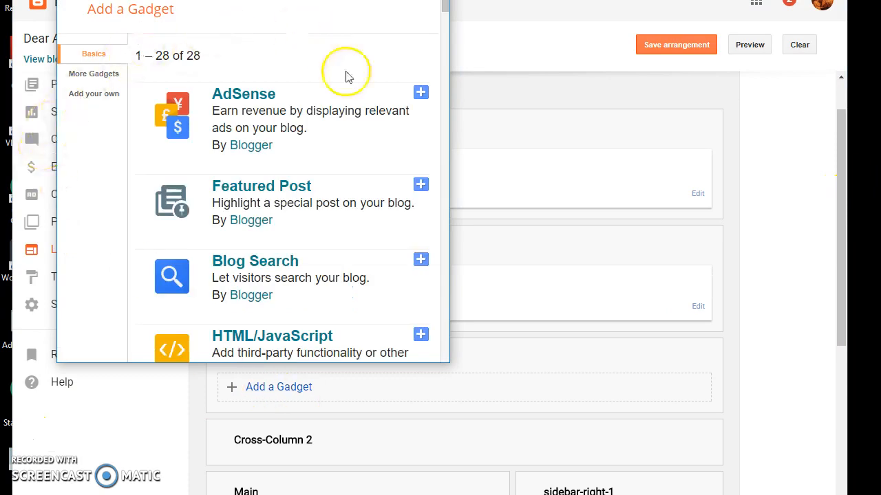
{"action": "left_click_drag", "start_coordinate": [444, 11], "coordinate": [455, 128]}
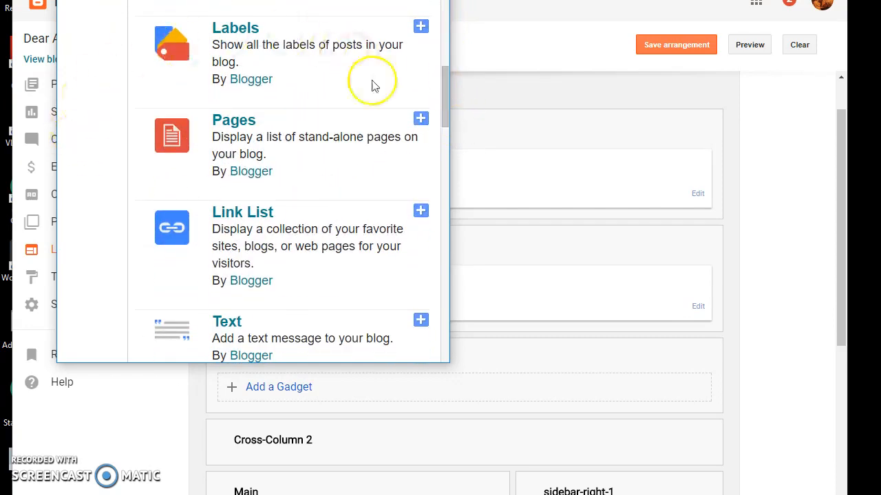
{"action": "left_click", "coordinate": [175, 136]}
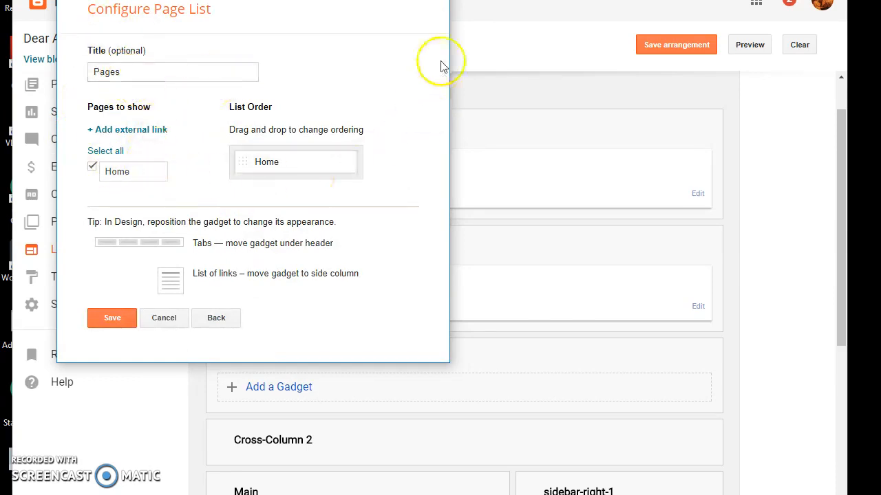
{"action": "left_click", "coordinate": [112, 323]}
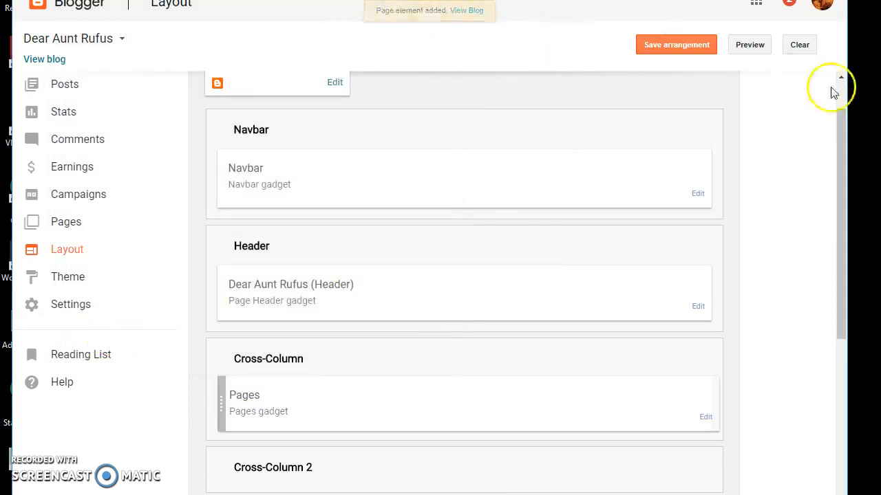
{"action": "left_click", "coordinate": [660, 48]}
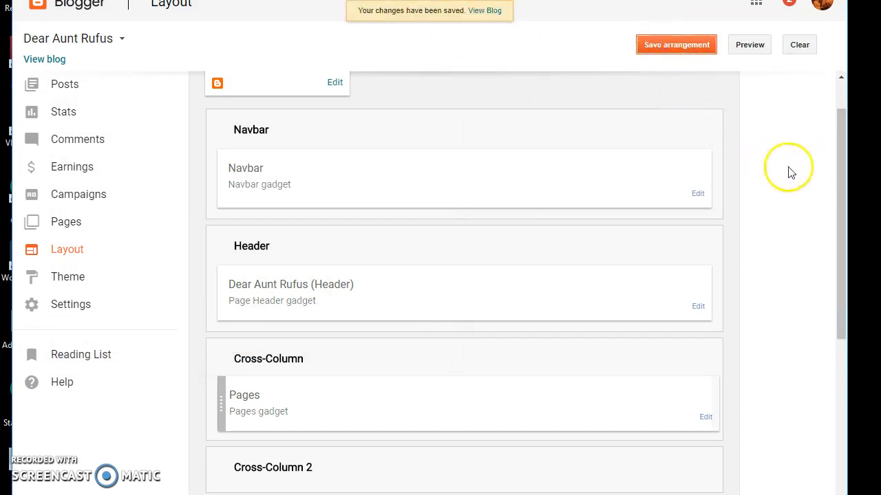
{"action": "left_click_drag", "start_coordinate": [837, 152], "coordinate": [844, 88]}
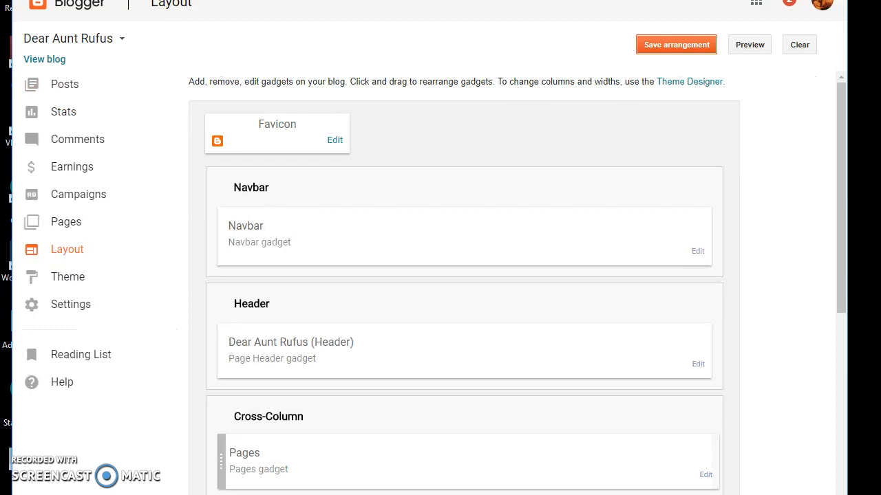
View the live Dear Aunt Rufus blog with its new Home tab, then its Pages gadget settings.
{"action": "left_click", "coordinate": [40, 59]}
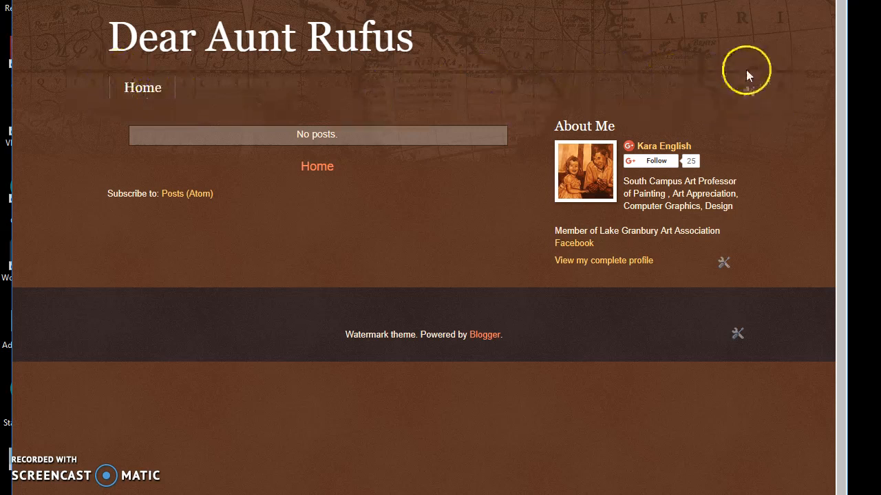
{"action": "left_click", "coordinate": [747, 96]}
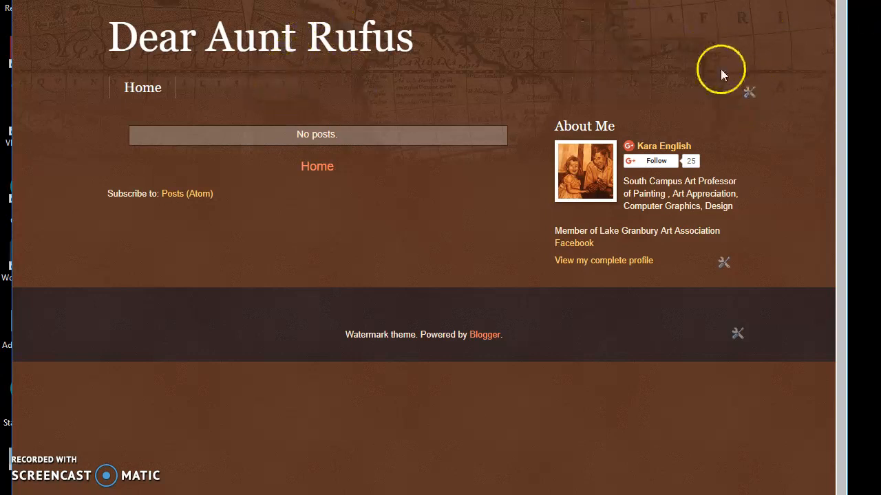
{"action": "left_click", "coordinate": [750, 92]}
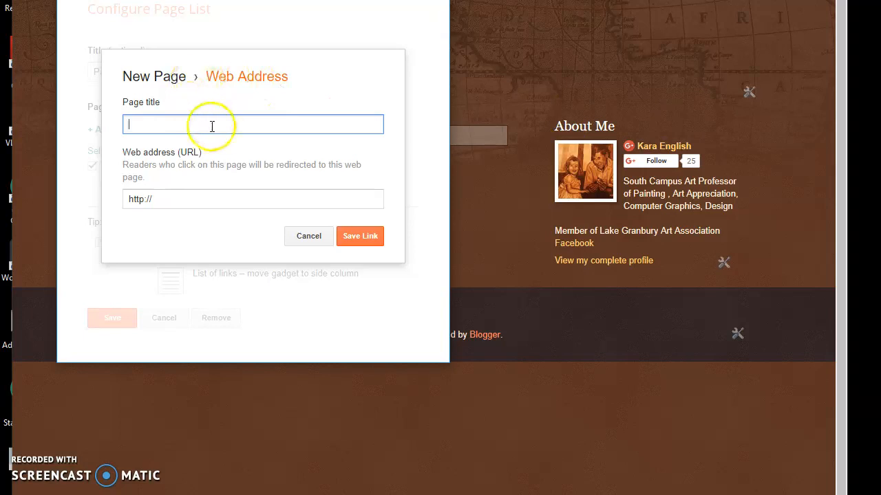
{"action": "type", "text": "Dr. Theoe"}
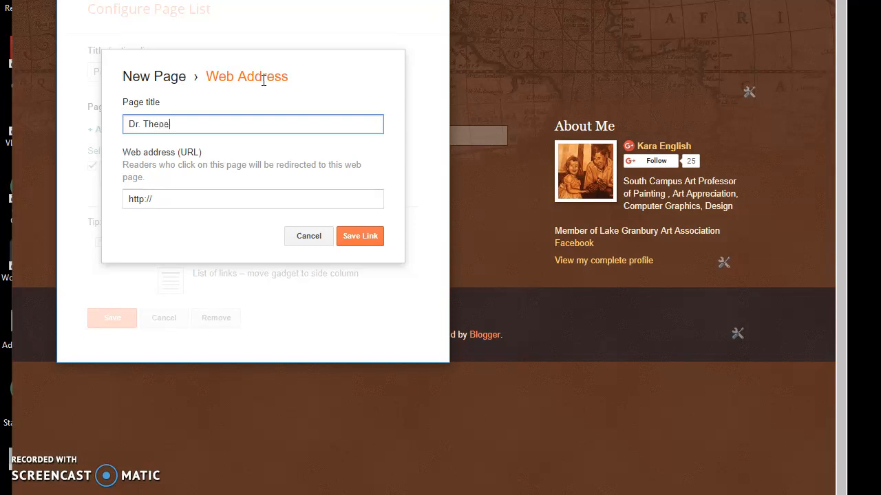
{"action": "key", "text": "BackSpace"}
{"action": "type", "text": "dore Bear"}
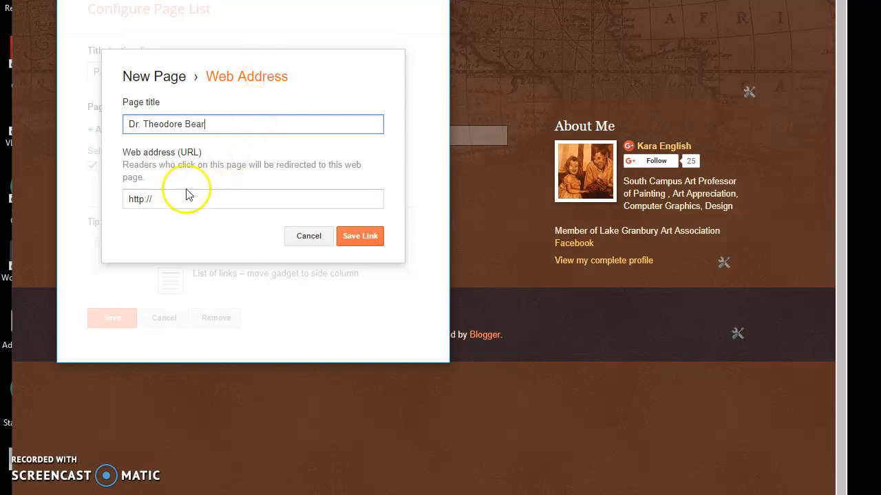
{"action": "key", "text": "Tab"}
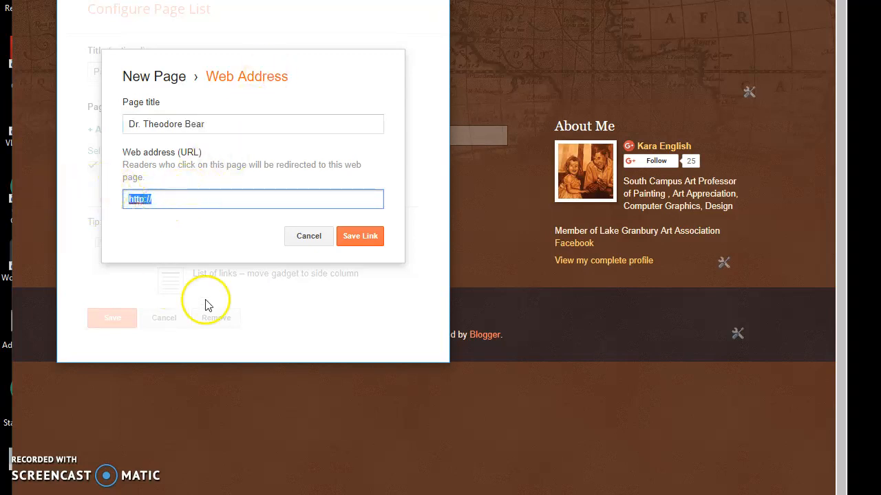
{"action": "type", "text": "https://theodorebear.blog/"}
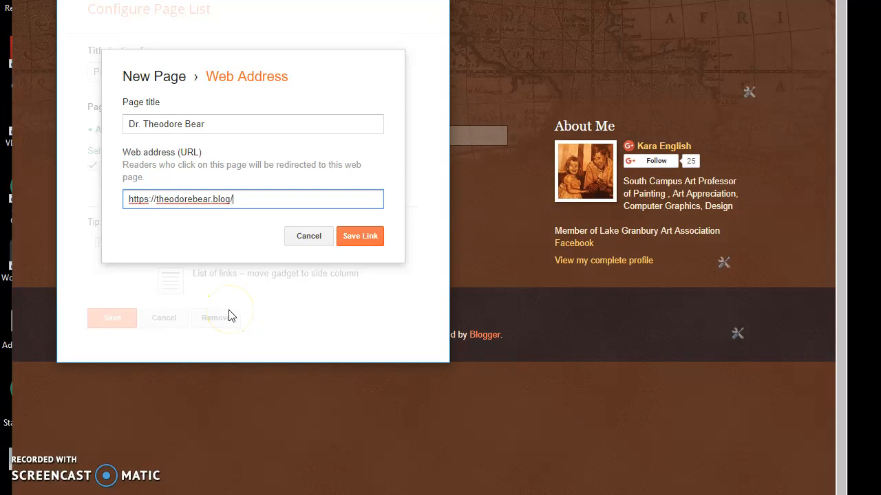
{"action": "left_click", "coordinate": [355, 237]}
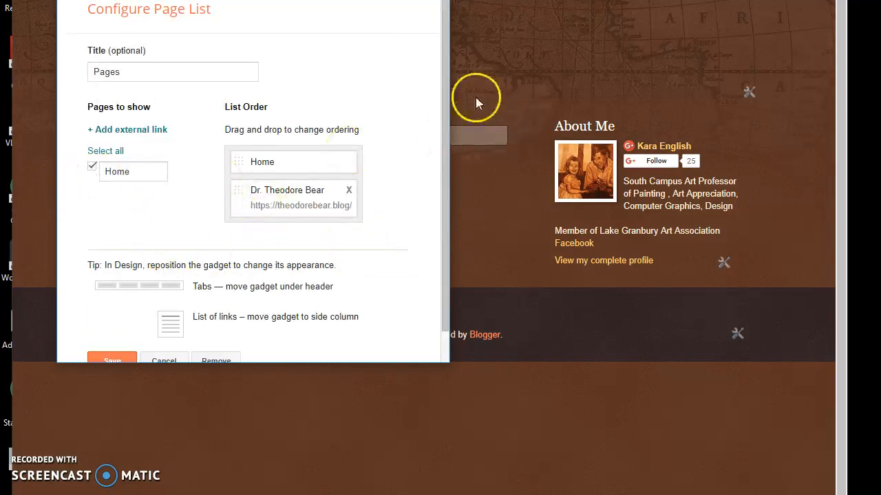
{"action": "left_click_drag", "start_coordinate": [441, 69], "coordinate": [442, 218]}
{"action": "left_click", "coordinate": [109, 330]}
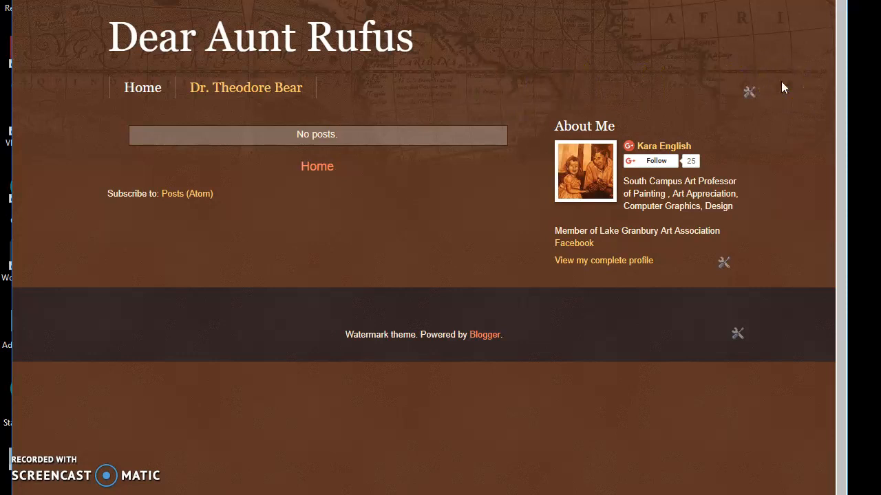
Open the Dr Theodore Bear blog in a new tab and follow its link to Dream and Inspiration.
{"action": "key", "text": "ctrl+t"}
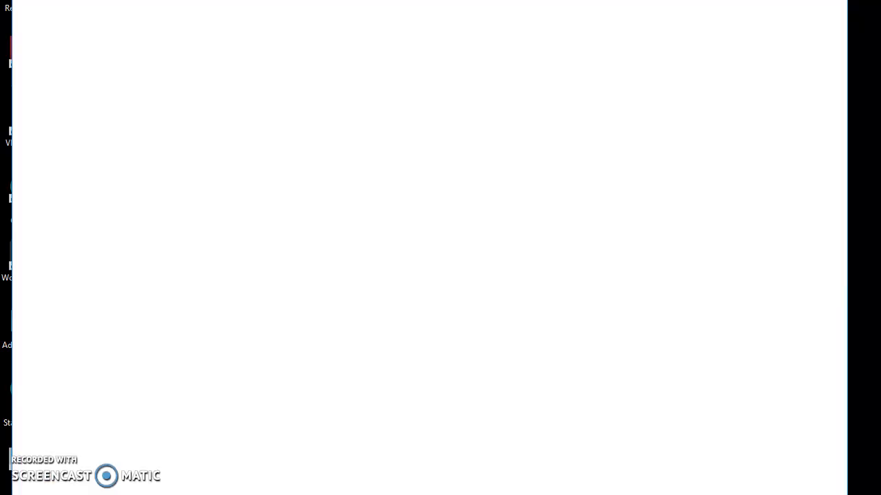
{"action": "left_click", "coordinate": [395, 298]}
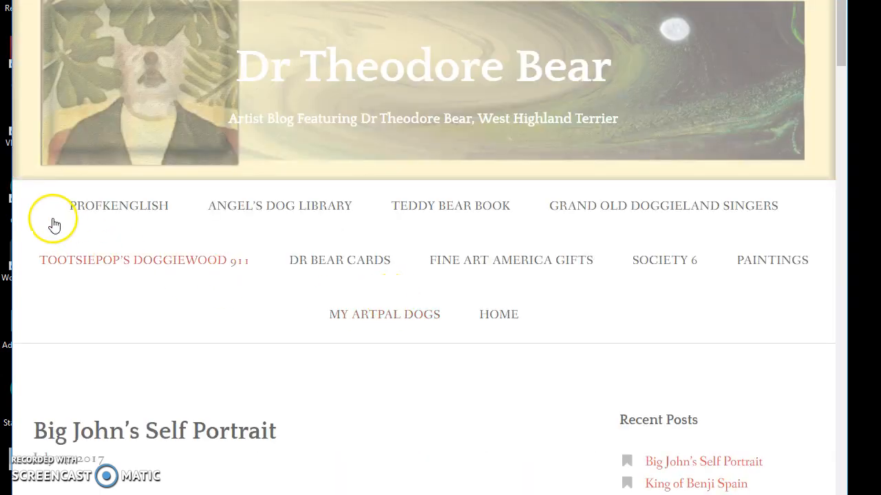
{"action": "left_click", "coordinate": [102, 211]}
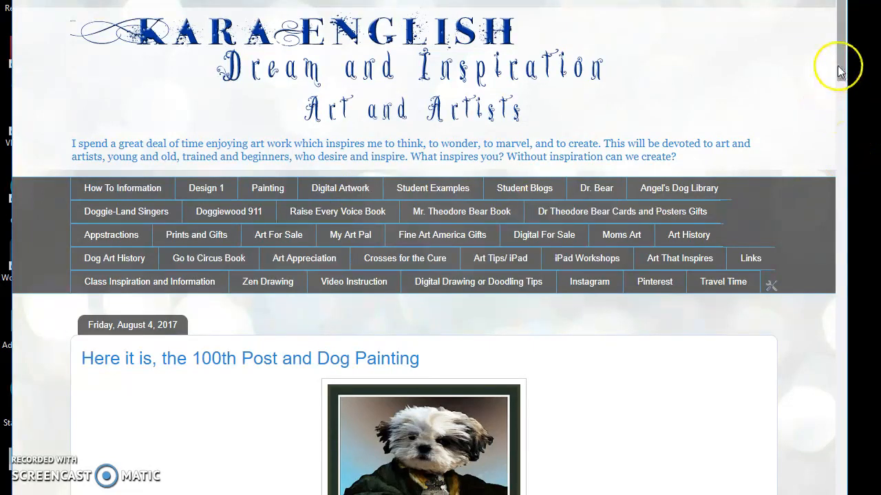
{"action": "left_click_drag", "start_coordinate": [838, 65], "coordinate": [845, 7]}
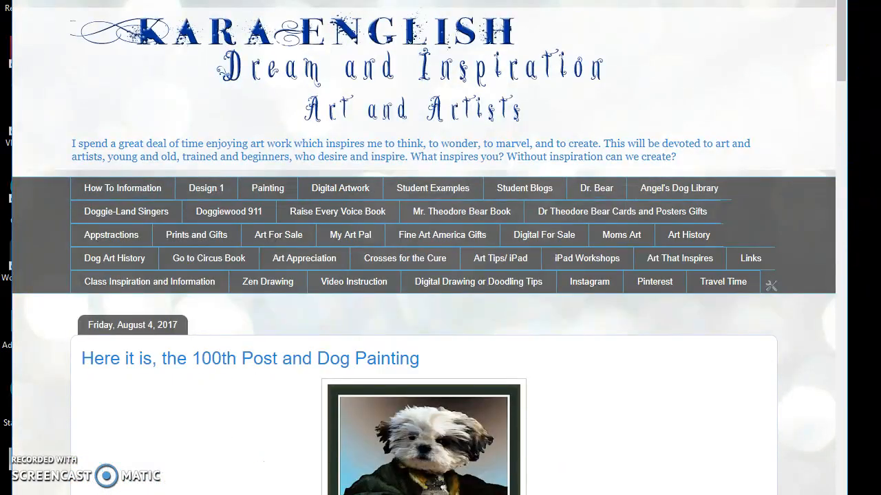